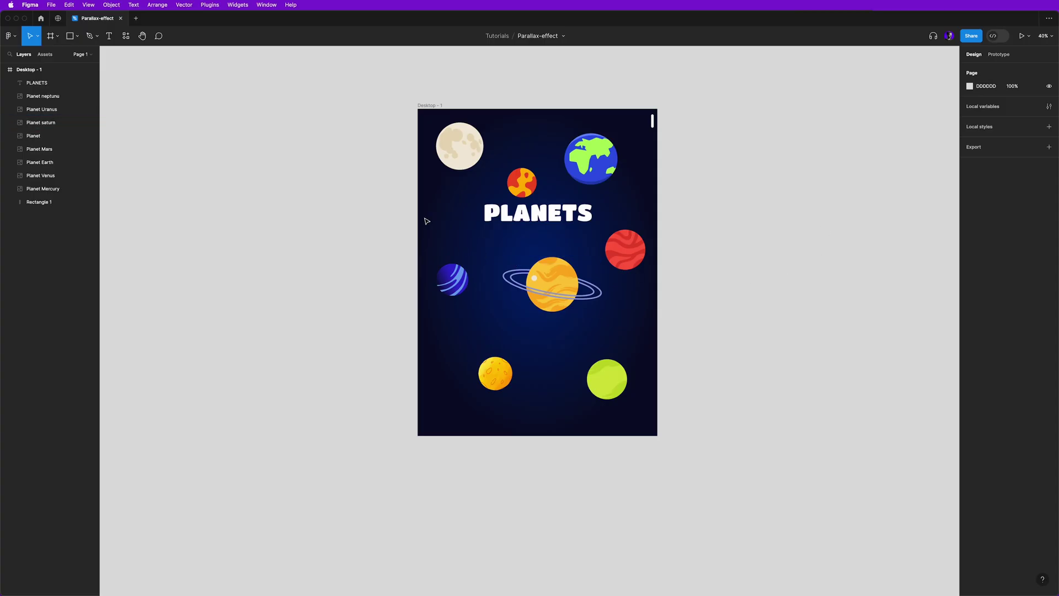
# - Inspect the moon, blue striped, Saturn, Mars and Earth planets, then bring up the Plugins menu
pyautogui.click(459, 146)
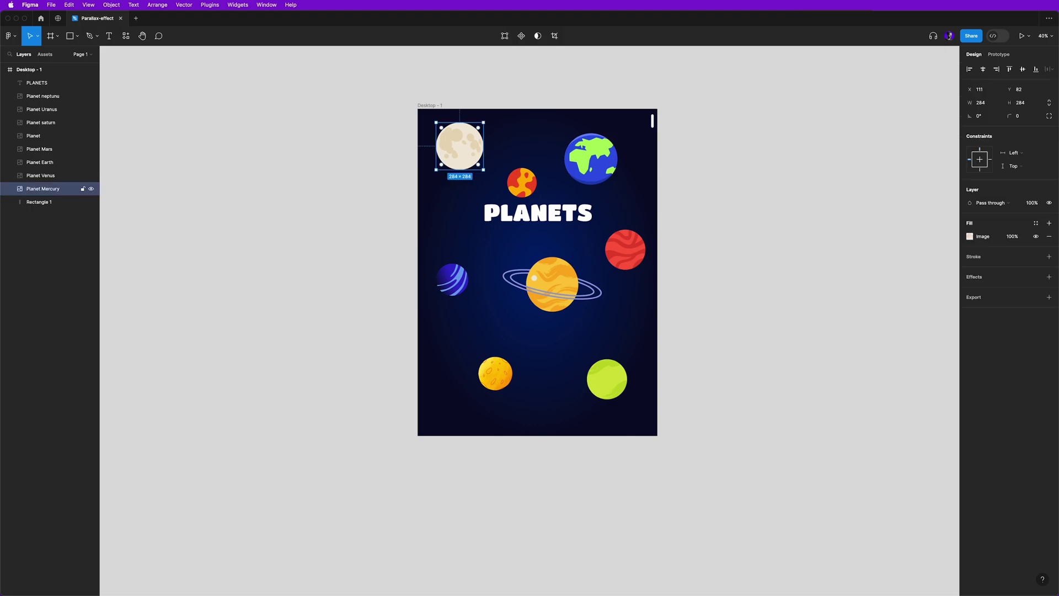
pyautogui.click(452, 280)
pyautogui.click(543, 286)
pyautogui.click(635, 260)
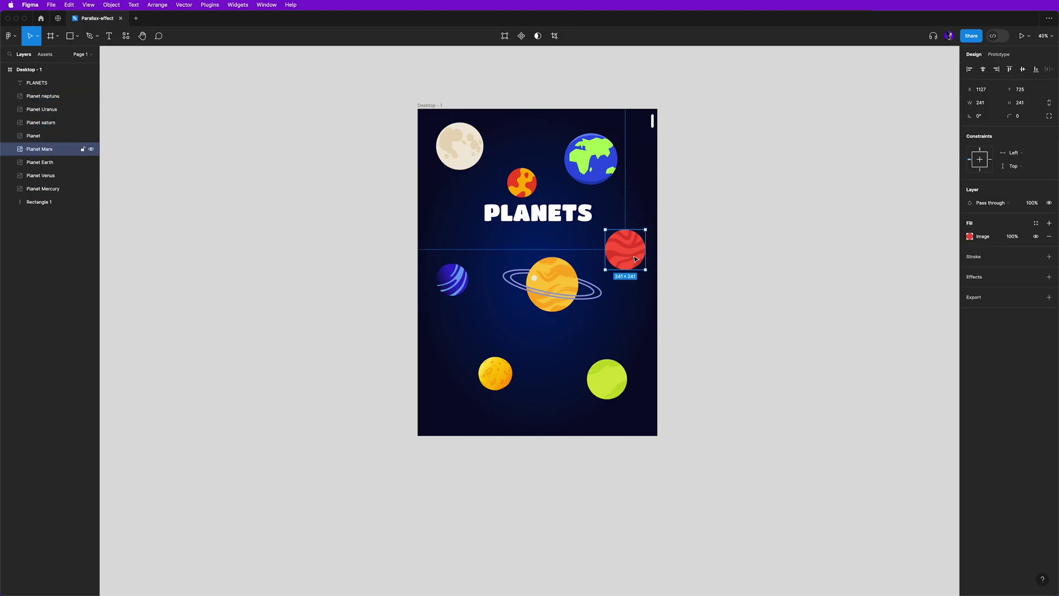
pyautogui.click(593, 161)
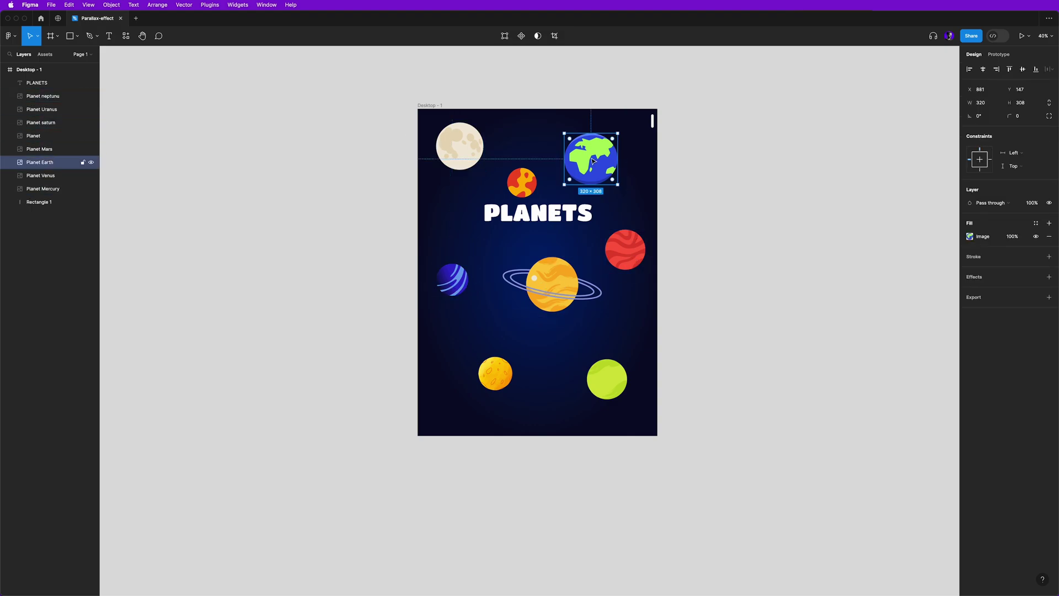
pyautogui.click(689, 196)
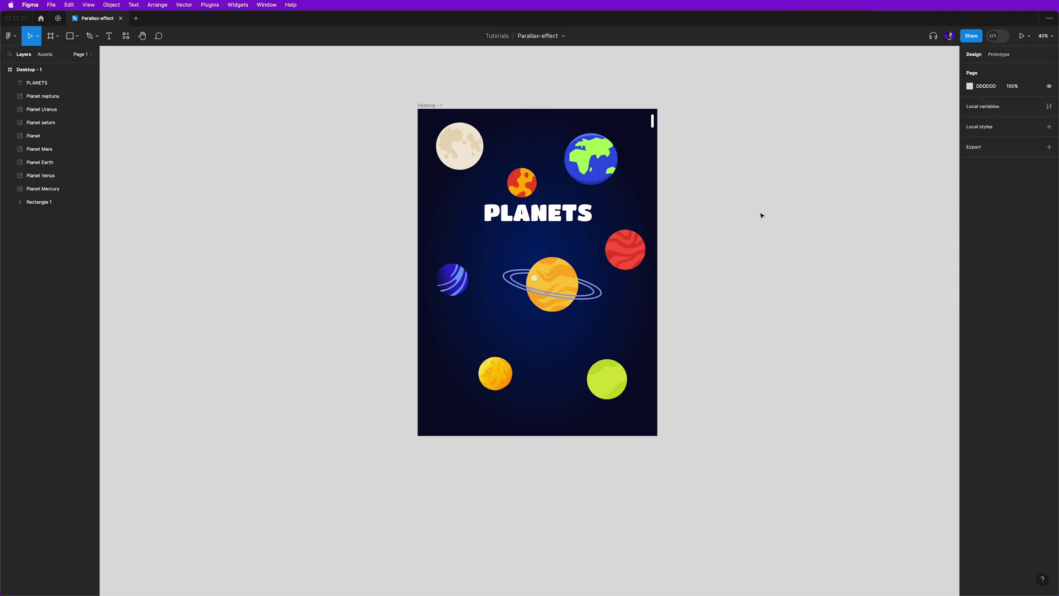
pyautogui.click(594, 162)
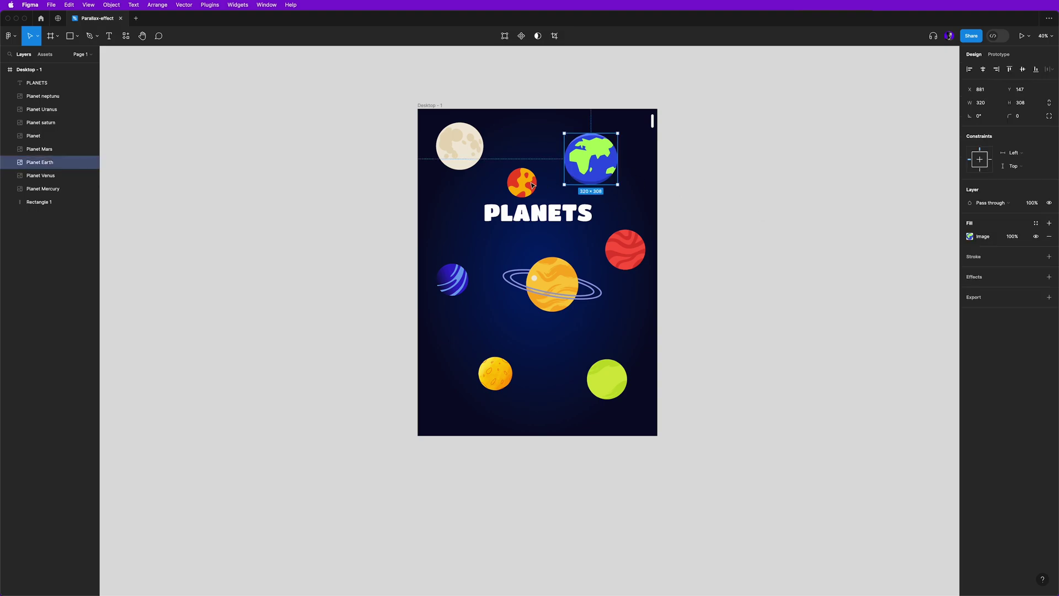
pyautogui.click(477, 163)
pyautogui.click(378, 215)
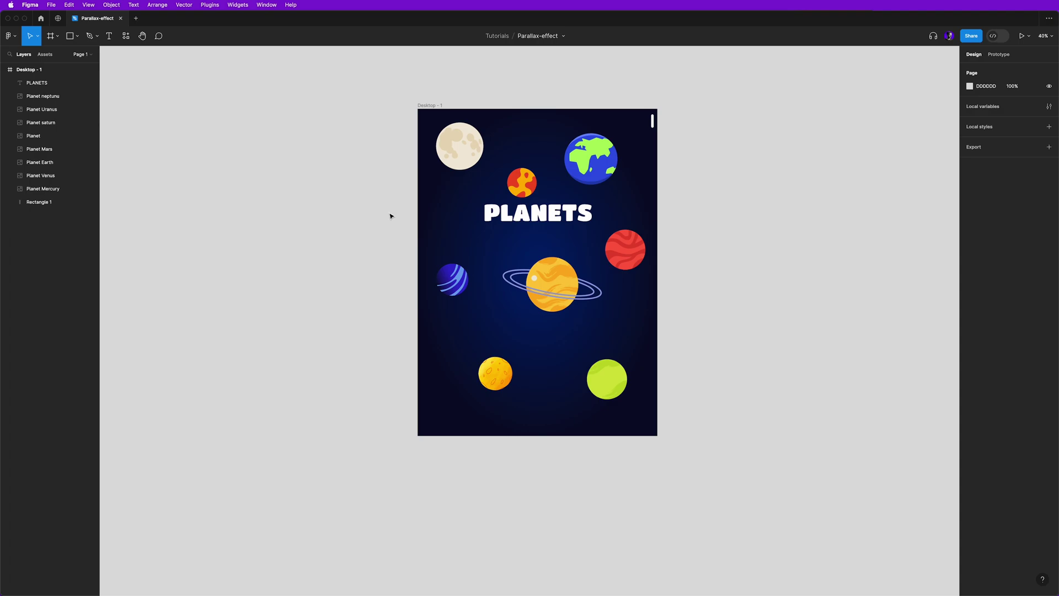
pyautogui.click(210, 5)
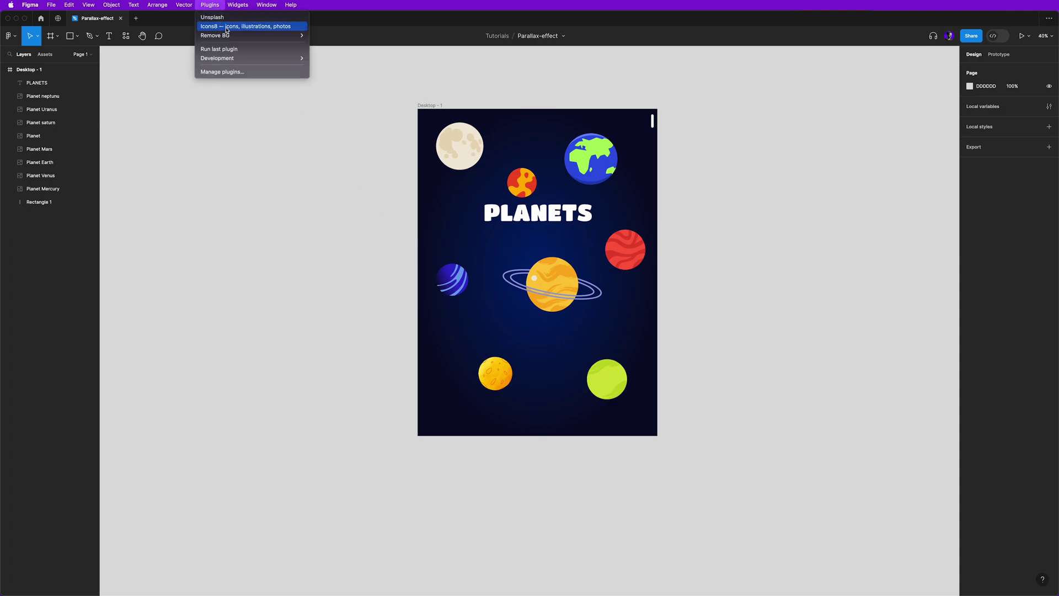
# - Search the plugin browser for Icons8, then close it
pyautogui.click(227, 72)
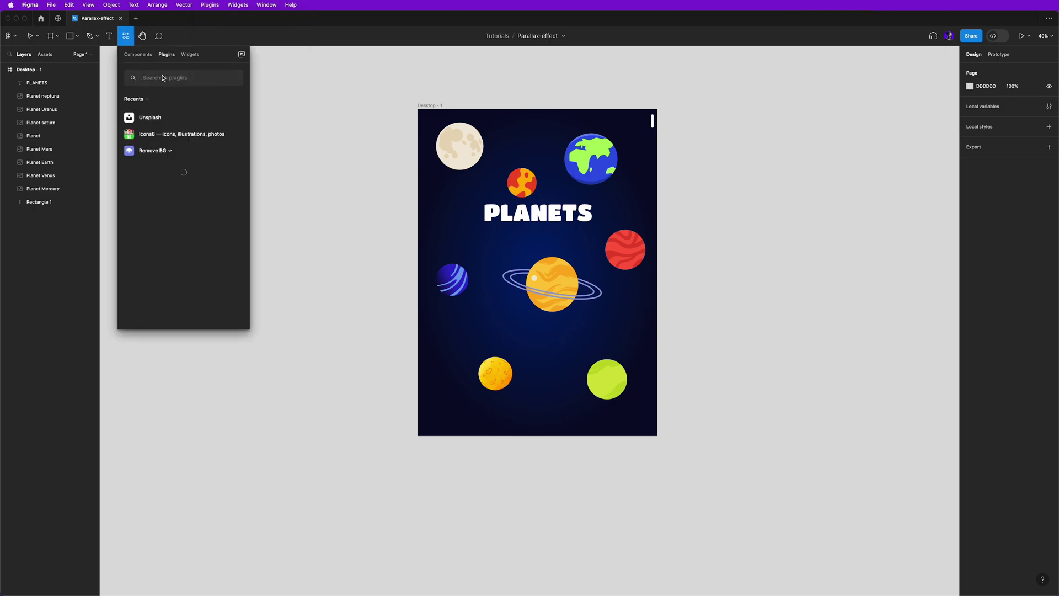
pyautogui.write('Icons8')
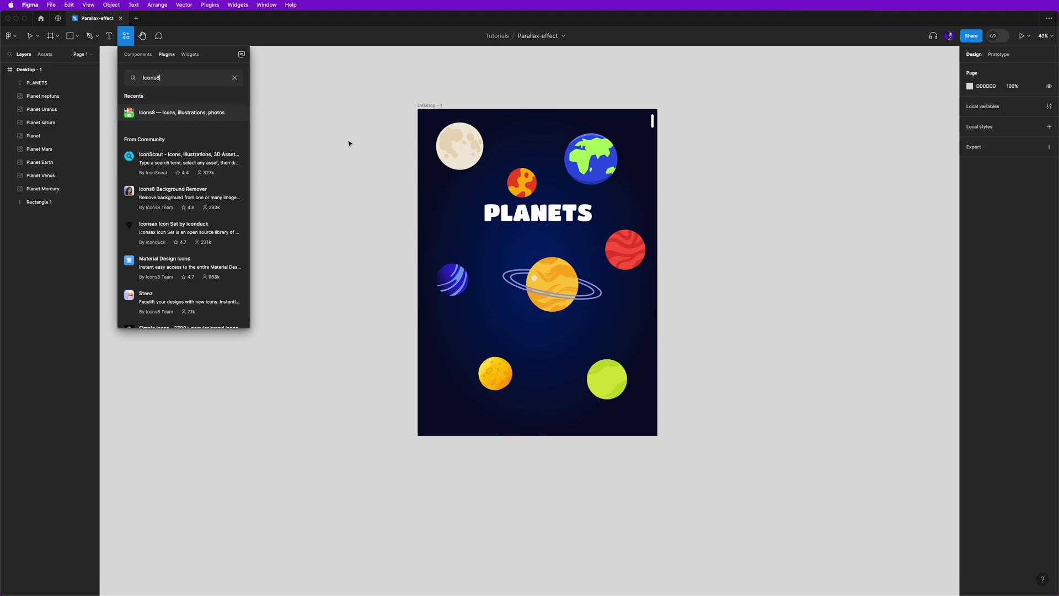
pyautogui.press('Escape')
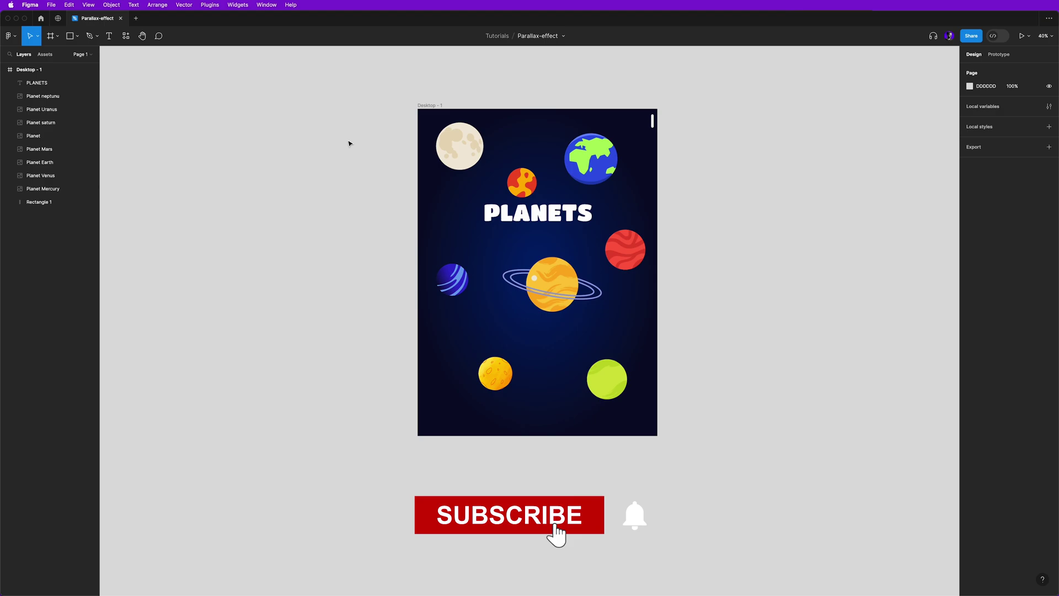
pyautogui.click(554, 220)
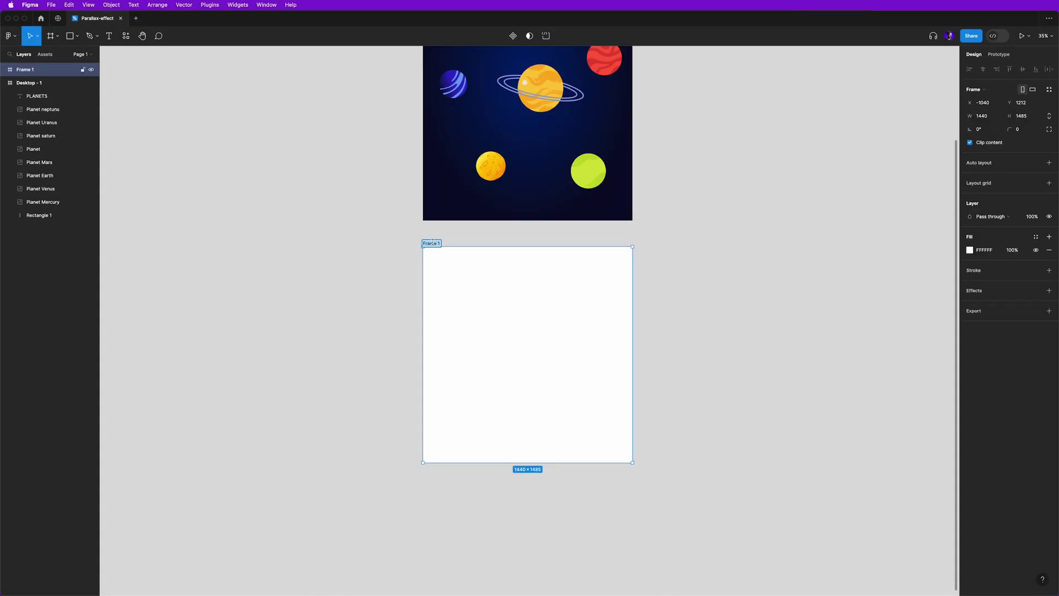
# - Rename the frame to Default frame and switch its fill to a radial gradient
pyautogui.write('Default frame')
pyautogui.press('Return')
pyautogui.click(970, 251)
pyautogui.click(881, 269)
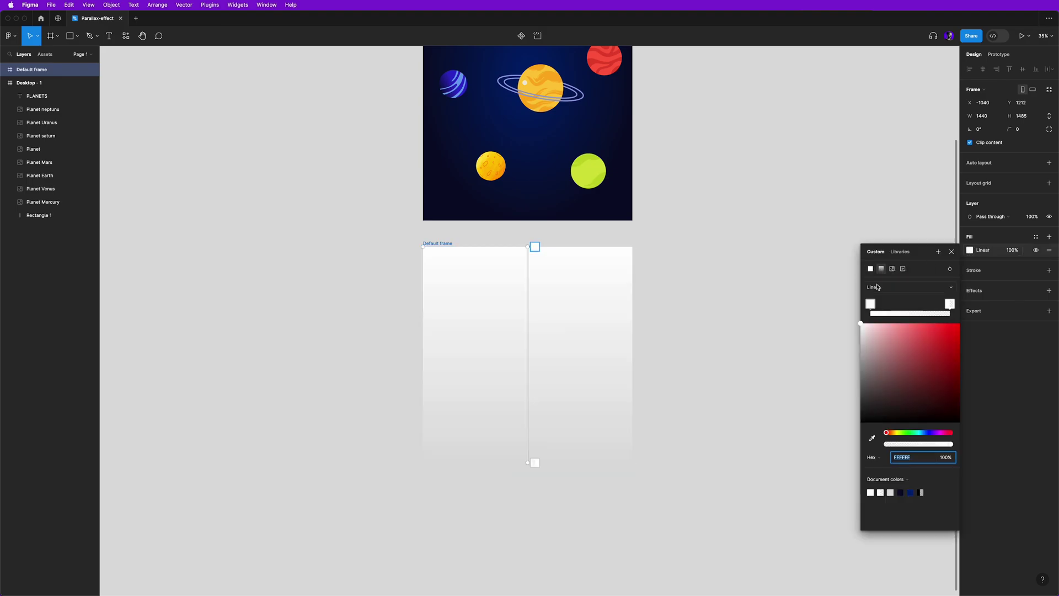
pyautogui.click(877, 287)
pyautogui.click(880, 298)
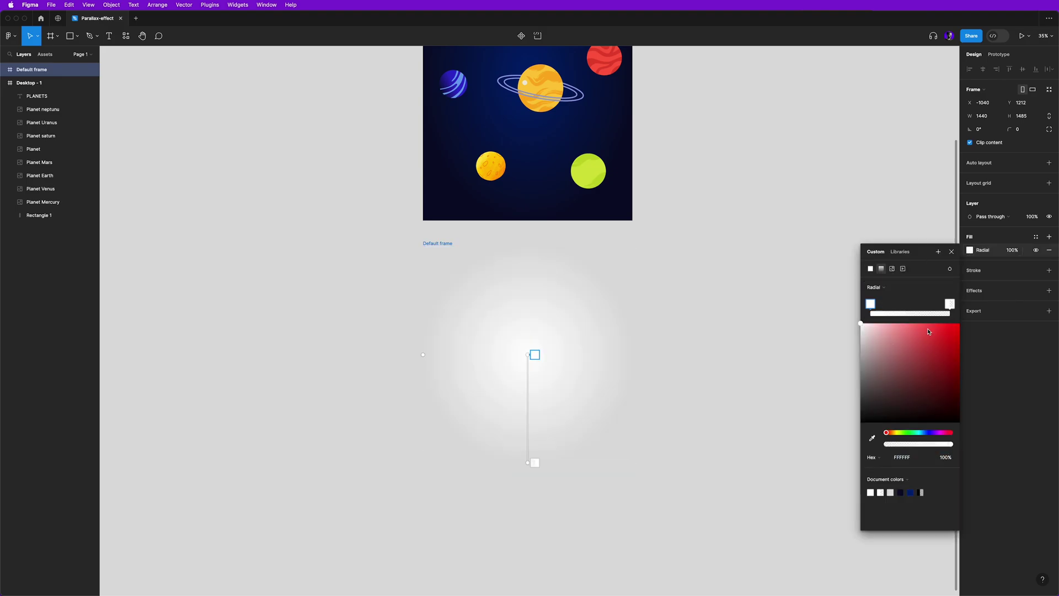
# - Colour the gradient blue at the centre and navy 010020 outside, then stretch the frame taller
pyautogui.click(927, 433)
pyautogui.click(958, 359)
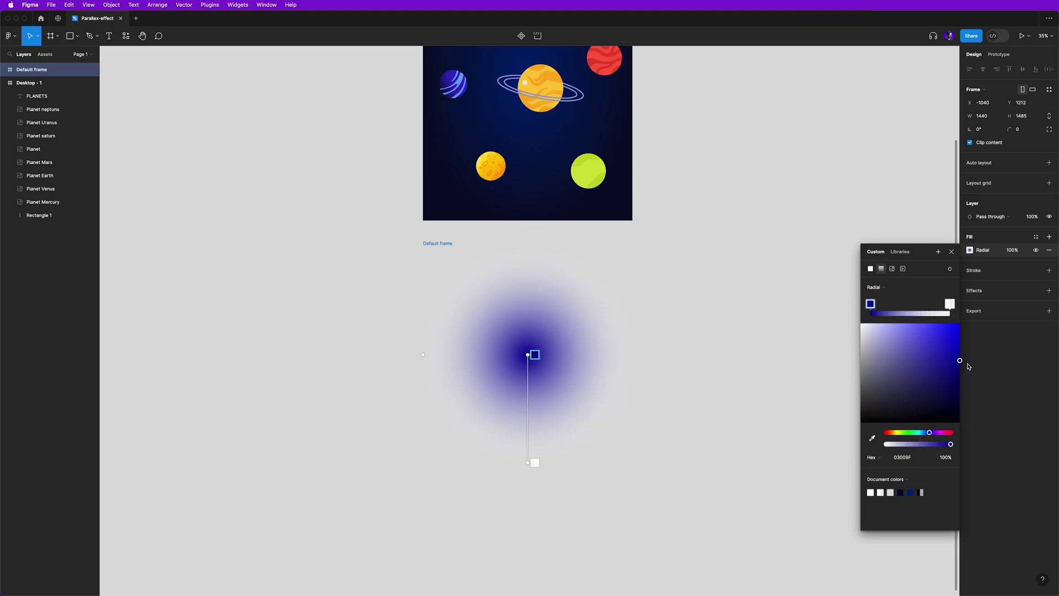
pyautogui.click(949, 304)
pyautogui.moveTo(959, 359); pyautogui.dragTo(962, 410)
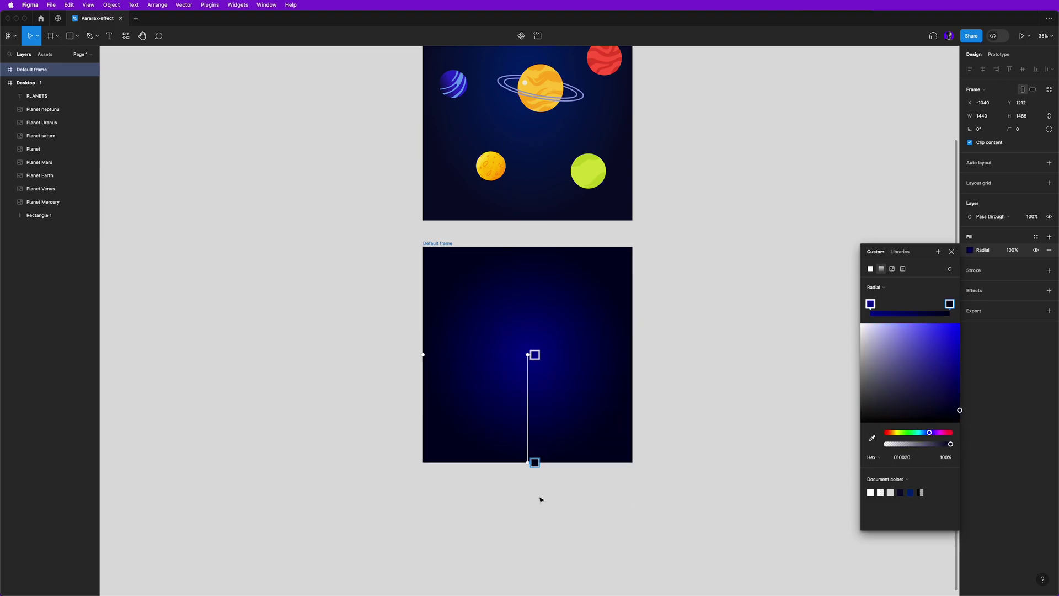
pyautogui.press('Escape')
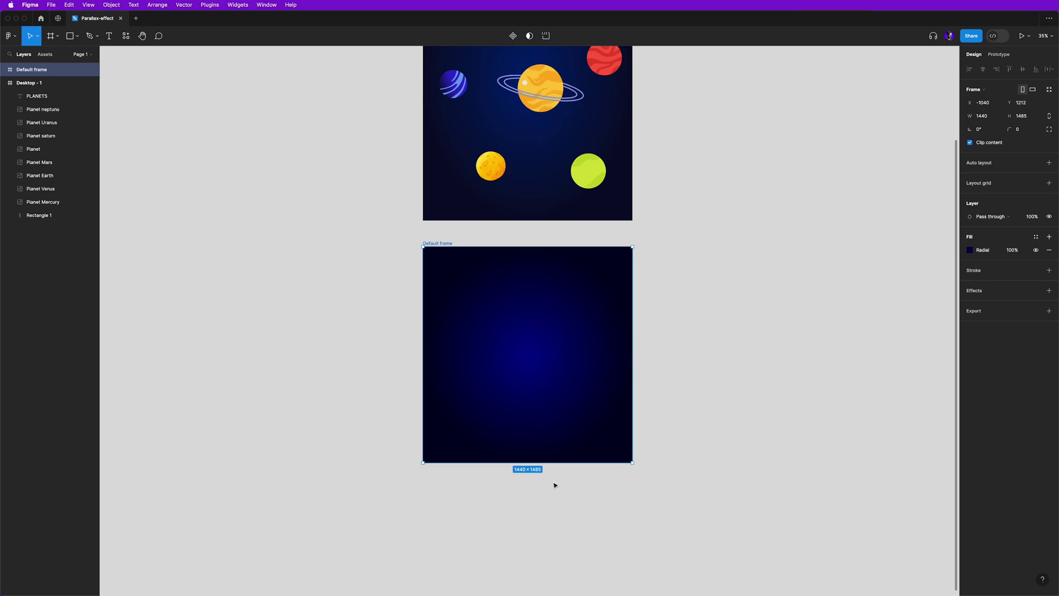
pyautogui.moveTo(559, 462); pyautogui.dragTo(564, 523)
pyautogui.click(738, 401)
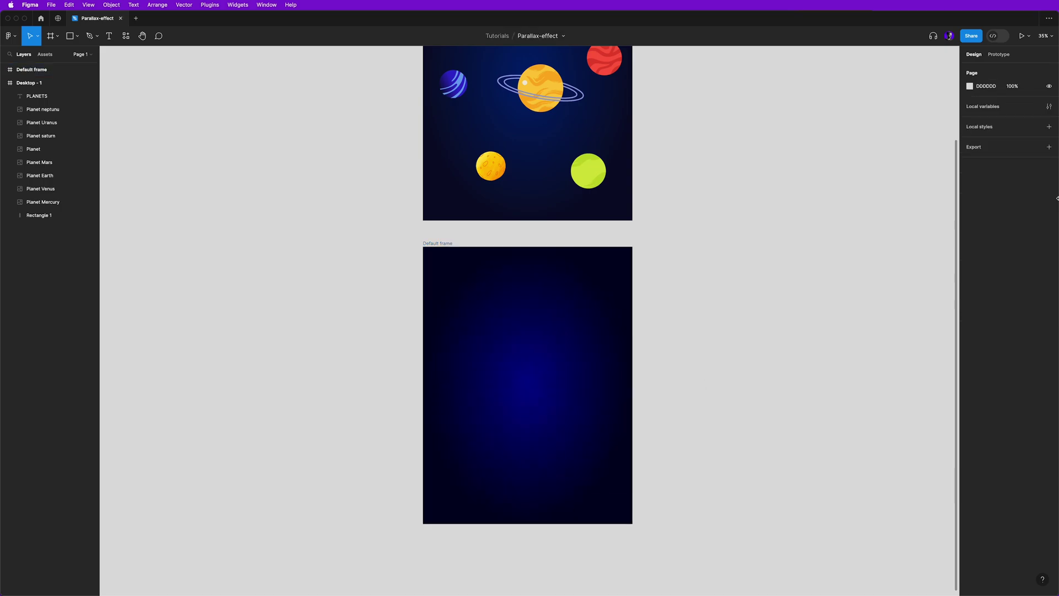
# - Type the title PLANETS inside Default frame and centre it near the top
pyautogui.press('t')
pyautogui.scroll(1, 514, 358)
pyautogui.click(513, 339)
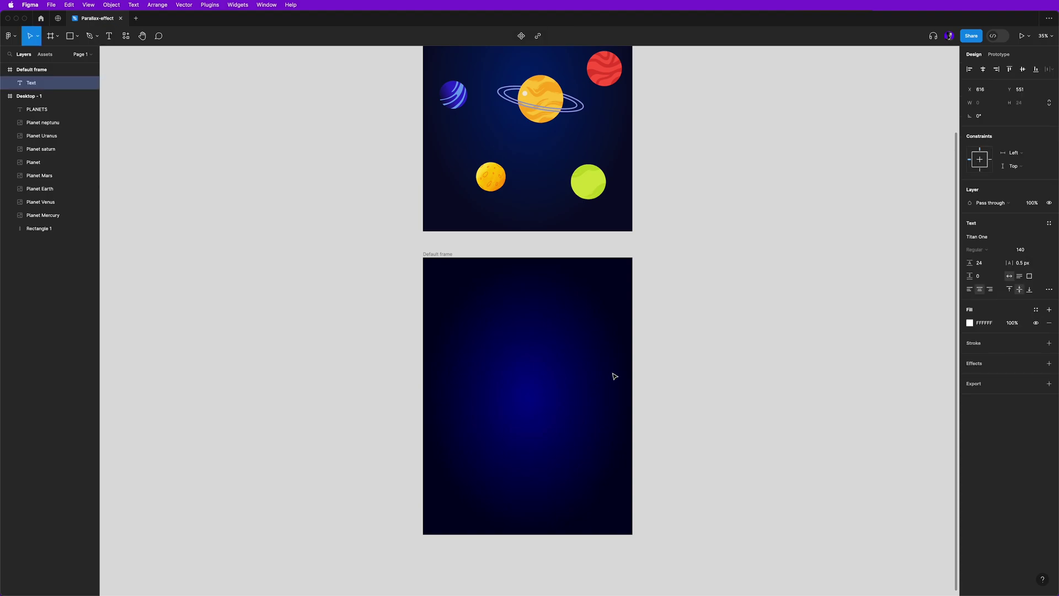
pyautogui.write('PLANETS')
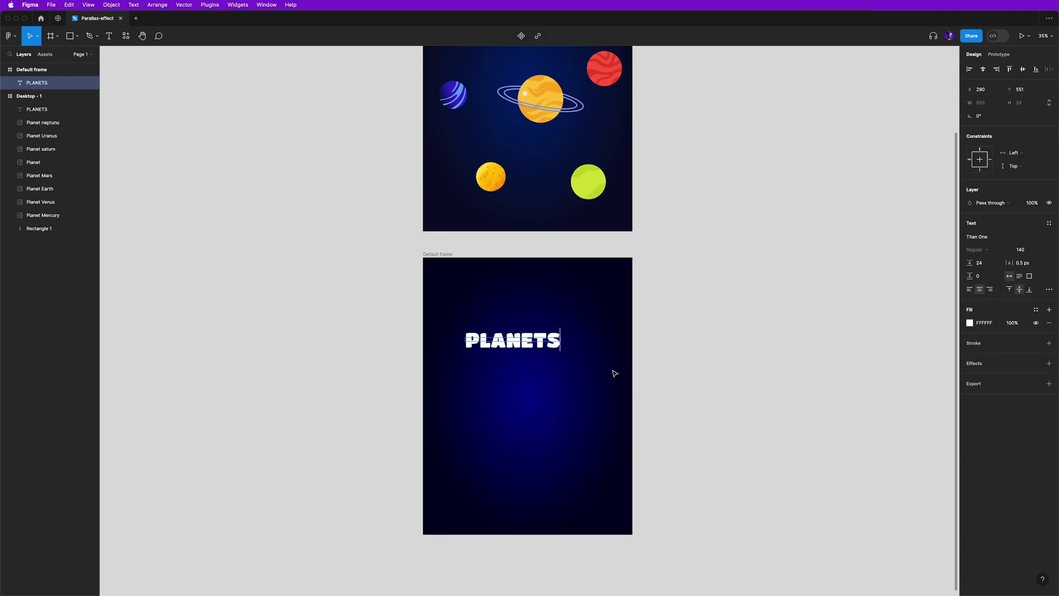
pyautogui.press('Escape')
pyautogui.moveTo(531, 343); pyautogui.dragTo(548, 332)
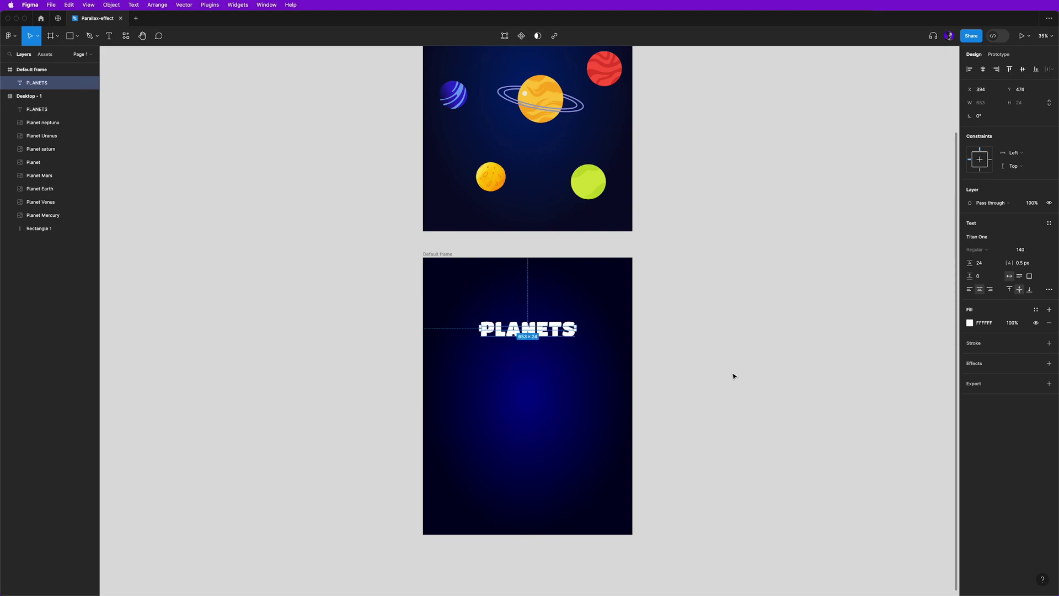
# - Copy all eight planets from the original design and paste them into Default frame
pyautogui.scroll(5, 733, 373)
pyautogui.moveTo(586, 124); pyautogui.dragTo(421, 281)
pyautogui.keyDown('shift'); pyautogui.click(421, 281); pyautogui.keyUp('shift')
pyautogui.keyDown('shift'); pyautogui.click(455, 364); pyautogui.keyUp('shift')
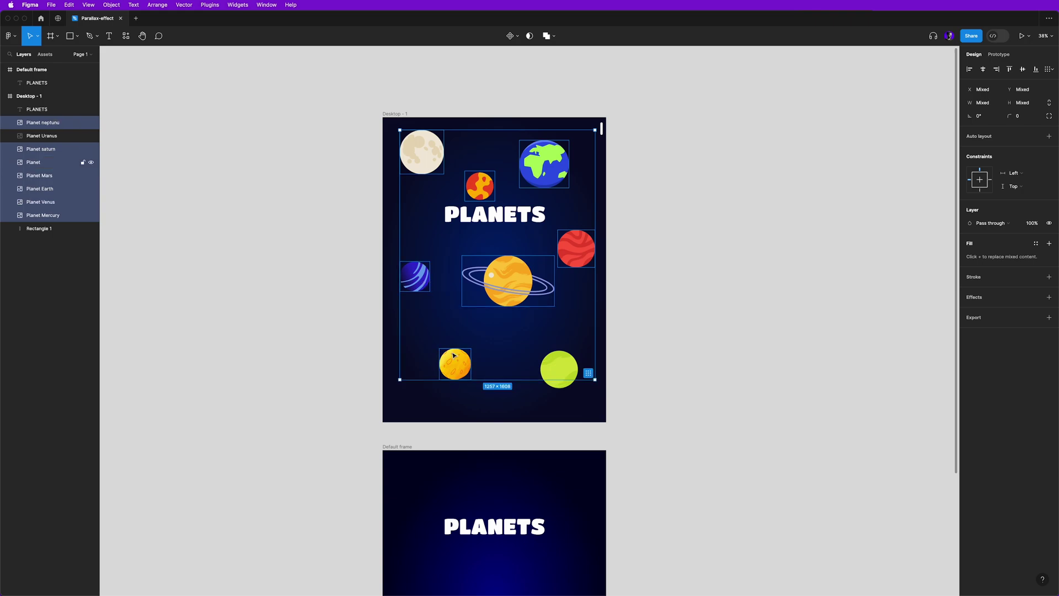
pyautogui.keyDown('shift'); pyautogui.click(559, 368); pyautogui.keyUp('shift')
pyautogui.hotkey('ctrl', 'c')
pyautogui.scroll(-6, 653, 450)
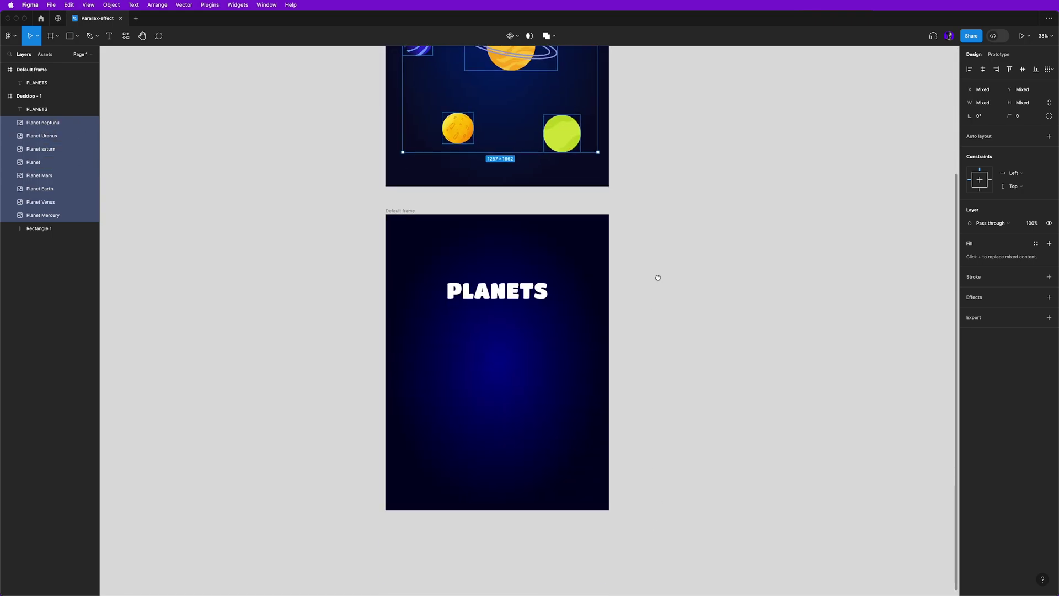
pyautogui.click(409, 187)
pyautogui.hotkey('ctrl', 'v')
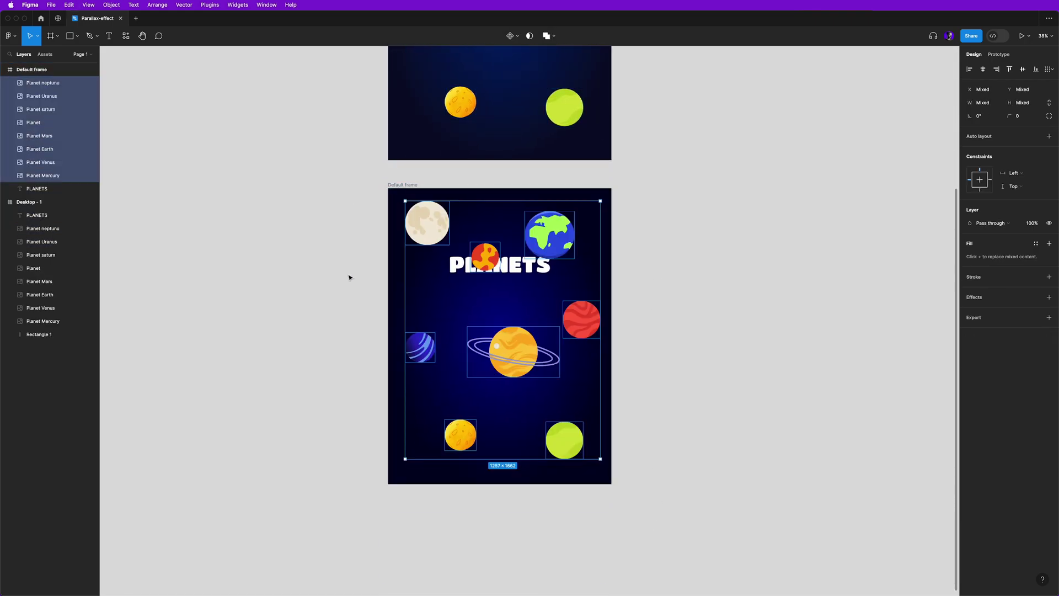
pyautogui.click(331, 298)
# - Bring the PLANETS title in front of the pasted planets
pyautogui.click(458, 268)
pyautogui.rightClick(458, 267)
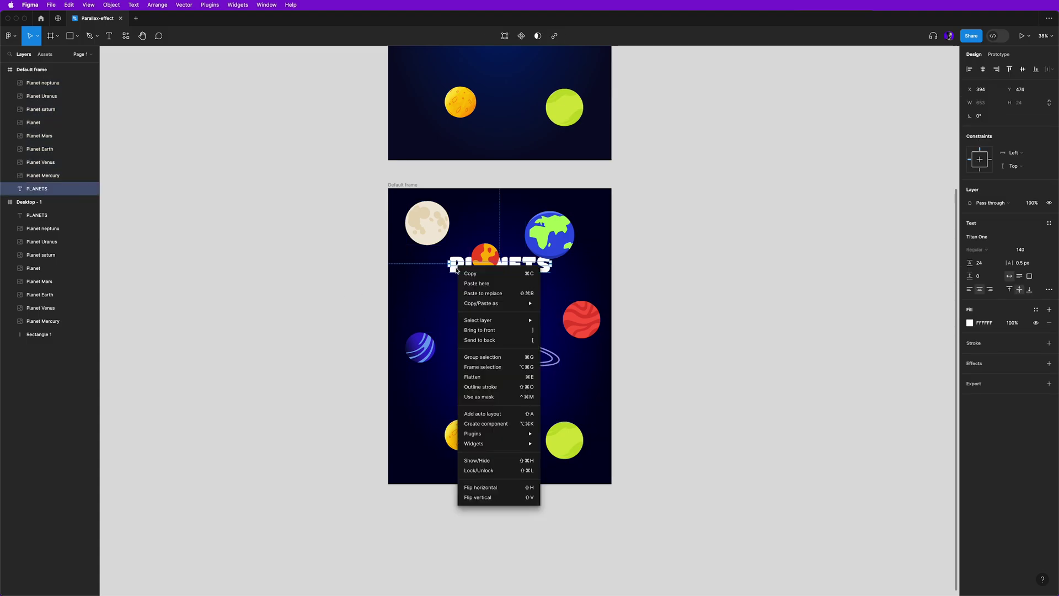
pyautogui.click(485, 339)
pyautogui.click(677, 298)
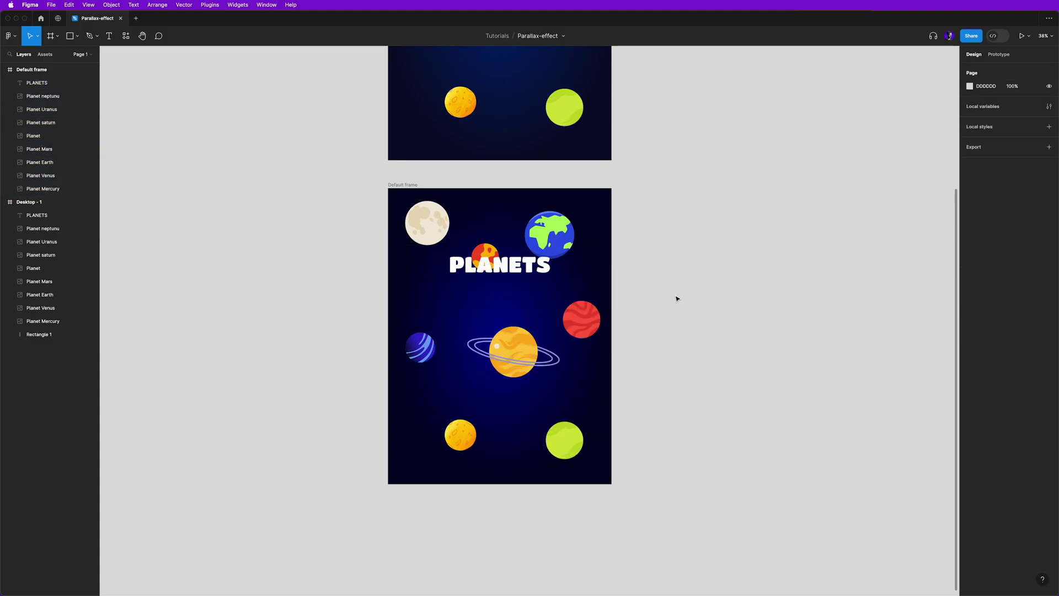
# - Reposition the PLANETS title, Earth and Saturn within Default frame
pyautogui.moveTo(499, 264); pyautogui.dragTo(557, 241)
pyautogui.moveTo(499, 285); pyautogui.dragTo(499, 281)
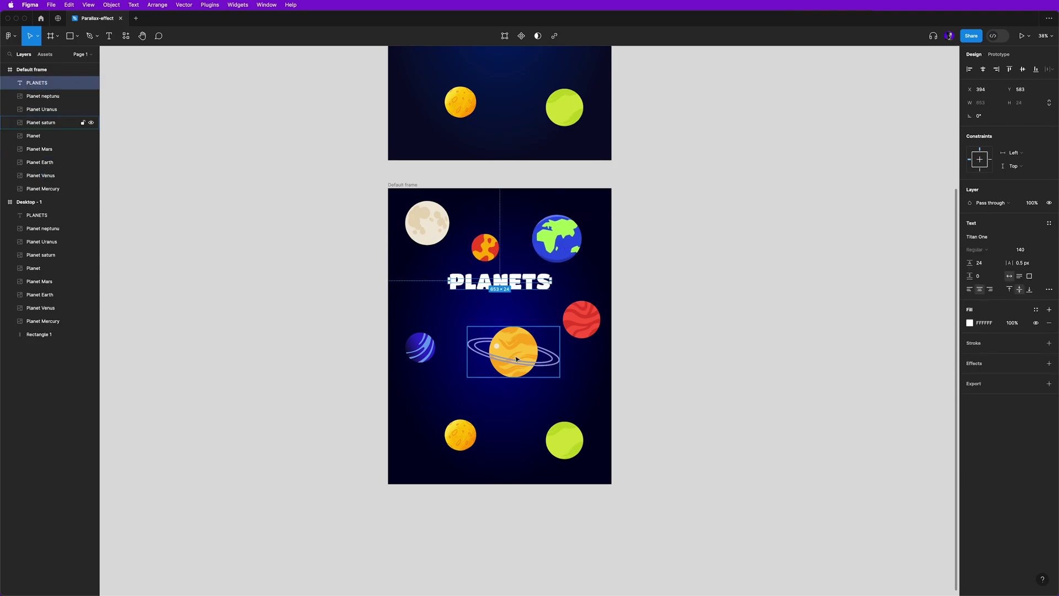
pyautogui.moveTo(516, 360); pyautogui.dragTo(509, 361)
pyautogui.click(345, 260)
pyautogui.click(415, 186)
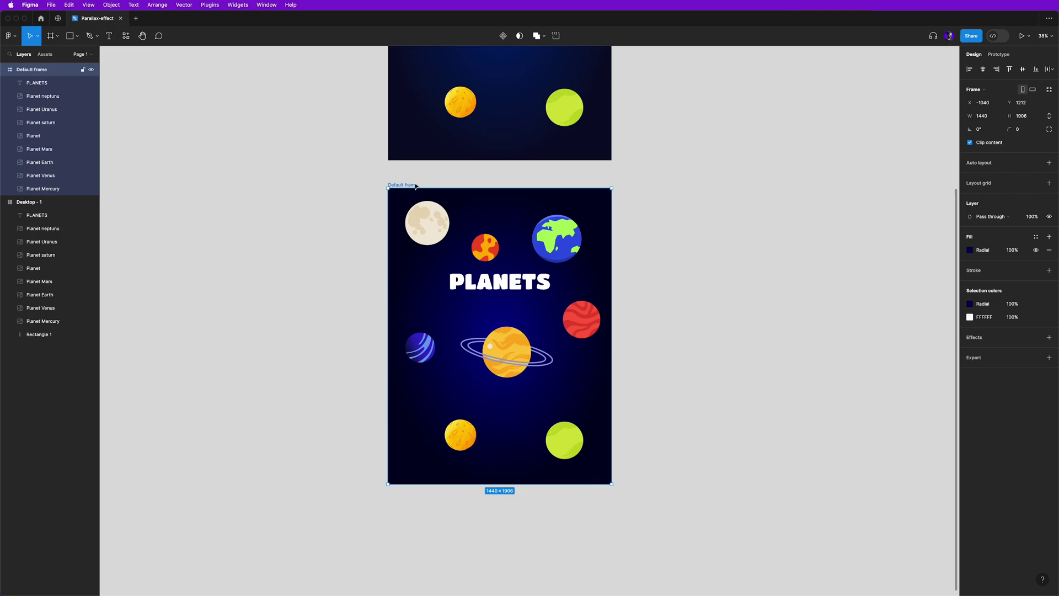
# - Duplicate Default frame and name the copy Motion frame
pyautogui.press('super+d')
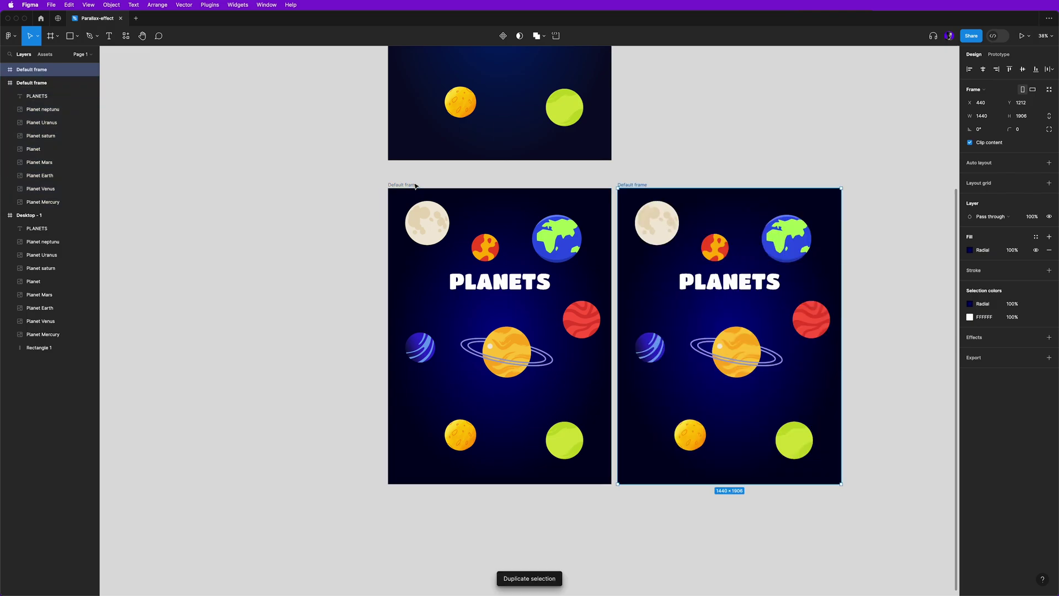
pyautogui.doubleClick(637, 186)
pyautogui.write('Motion frame')
pyautogui.press('Return')
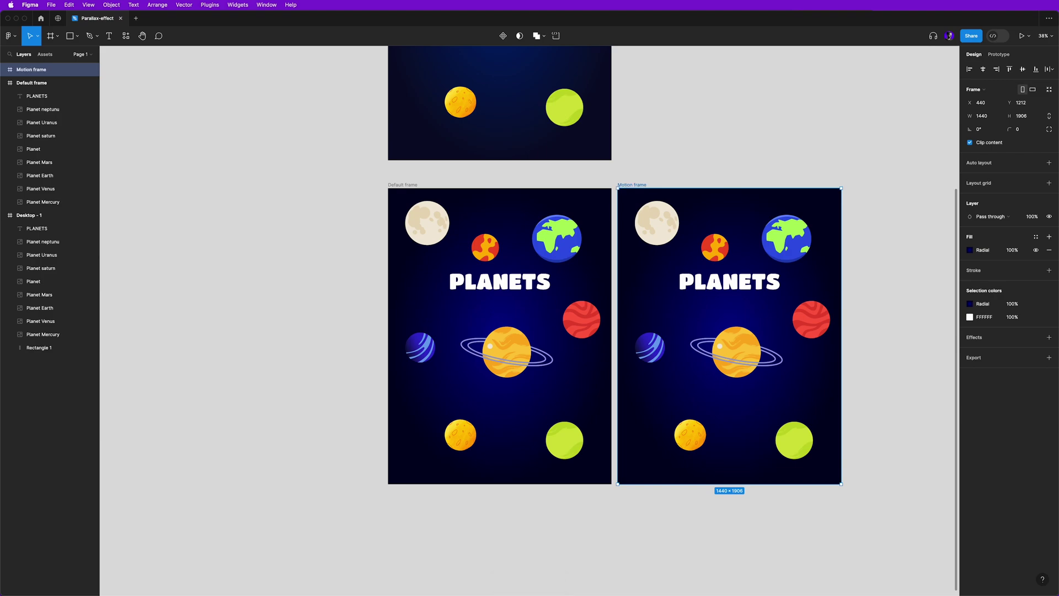
# - Draw a thin 21×160 scrollbar rectangle at Default frame's top-right
pyautogui.click(620, 175)
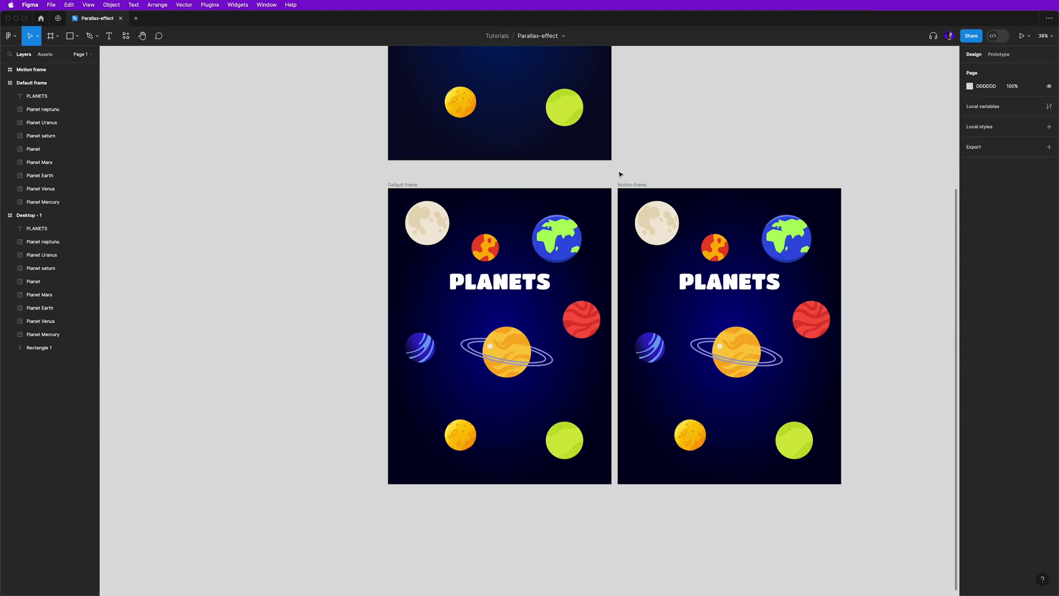
pyautogui.press('r')
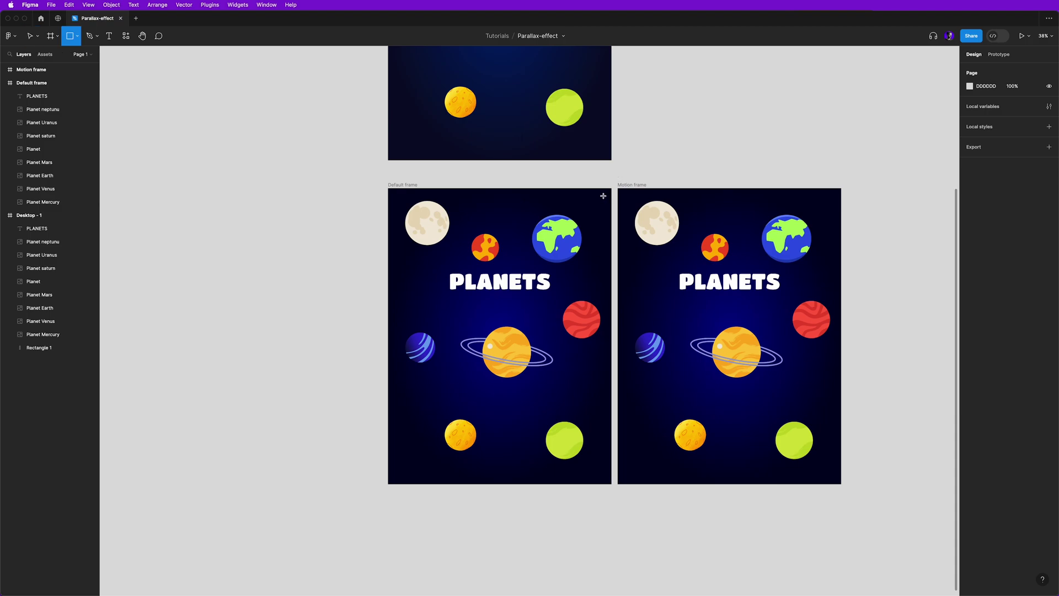
pyautogui.moveTo(602, 192); pyautogui.dragTo(606, 220)
# - Give the scrollbar bar a corner radius of 20
pyautogui.scroll(4, 606, 215)
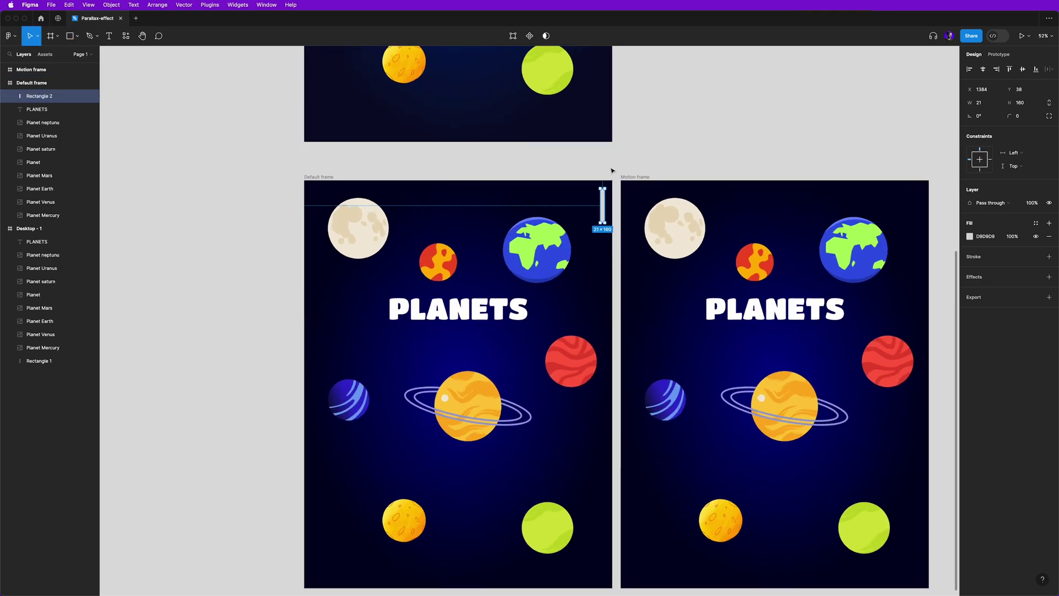
pyautogui.press('Escape')
pyautogui.click(603, 207)
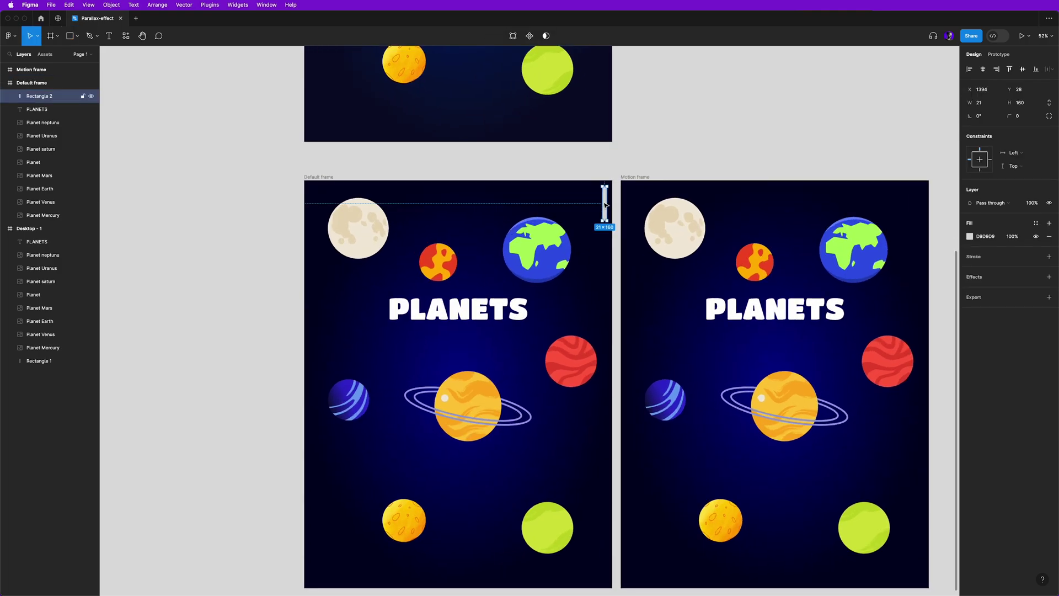
pyautogui.click(1011, 116)
pyautogui.write('20')
pyautogui.press('Return')
# - Paste a copy of the bar into Motion frame and move it near the bottom-right
pyautogui.hscroll(5, 605, 215)
pyautogui.scroll(-3, 605, 215)
pyautogui.hotkey('ctrl', 'c')
pyautogui.click(501, 99)
pyautogui.hotkey('ctrl', 'v')
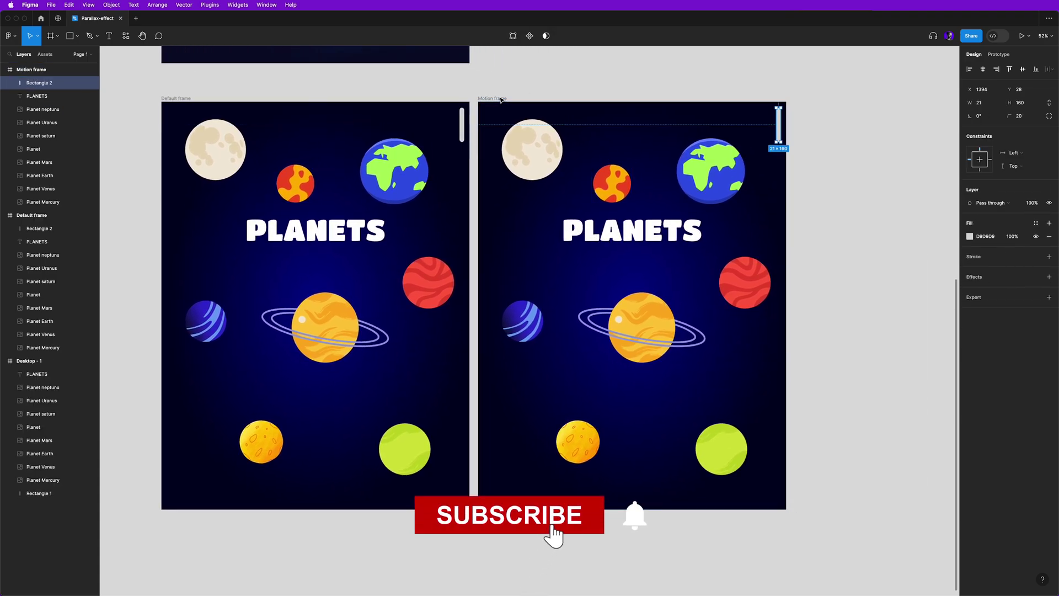
pyautogui.moveTo(781, 133); pyautogui.dragTo(797, 485)
# - Shift Motion frame's small Mars and Earth, and push the moon past the top edge
pyautogui.press('Escape')
pyautogui.scroll(1, 540, 213)
pyautogui.hscroll(2, 540, 213)
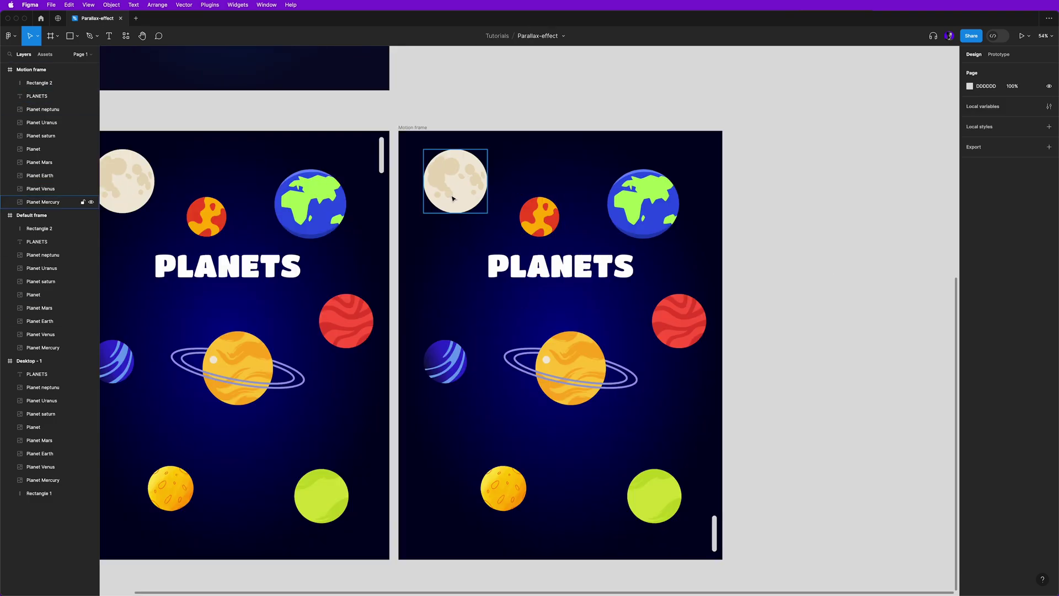
pyautogui.click(453, 200)
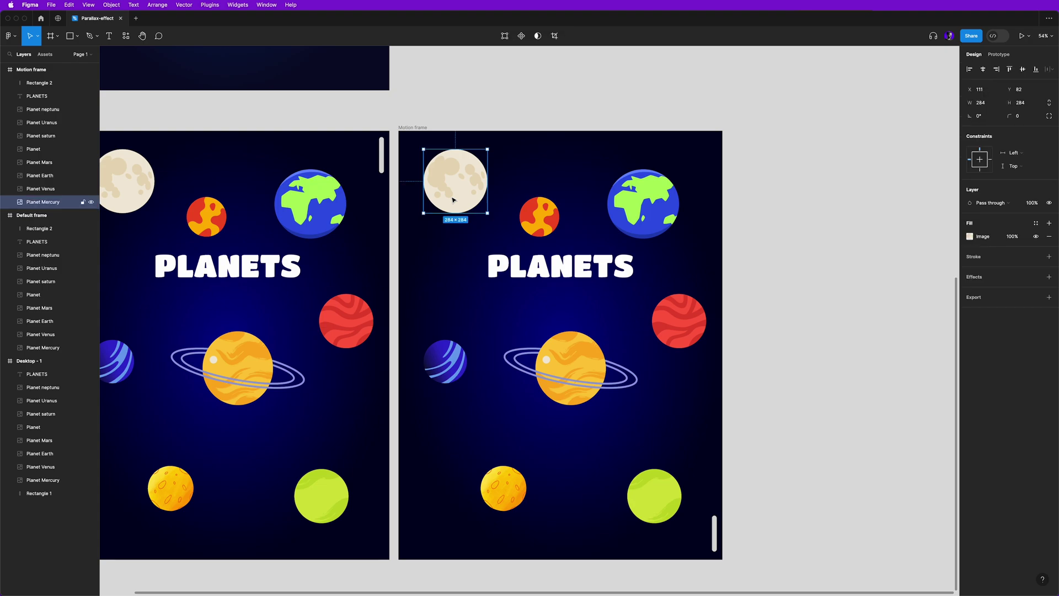
pyautogui.moveTo(537, 219); pyautogui.dragTo(575, 172)
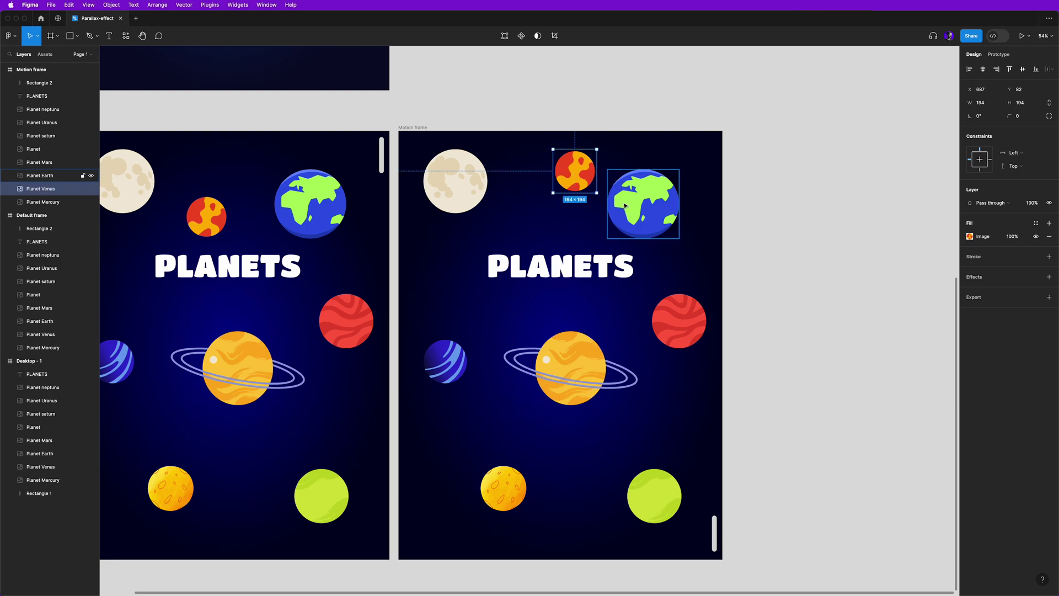
pyautogui.moveTo(641, 210); pyautogui.dragTo(667, 228)
pyautogui.press('super+z')
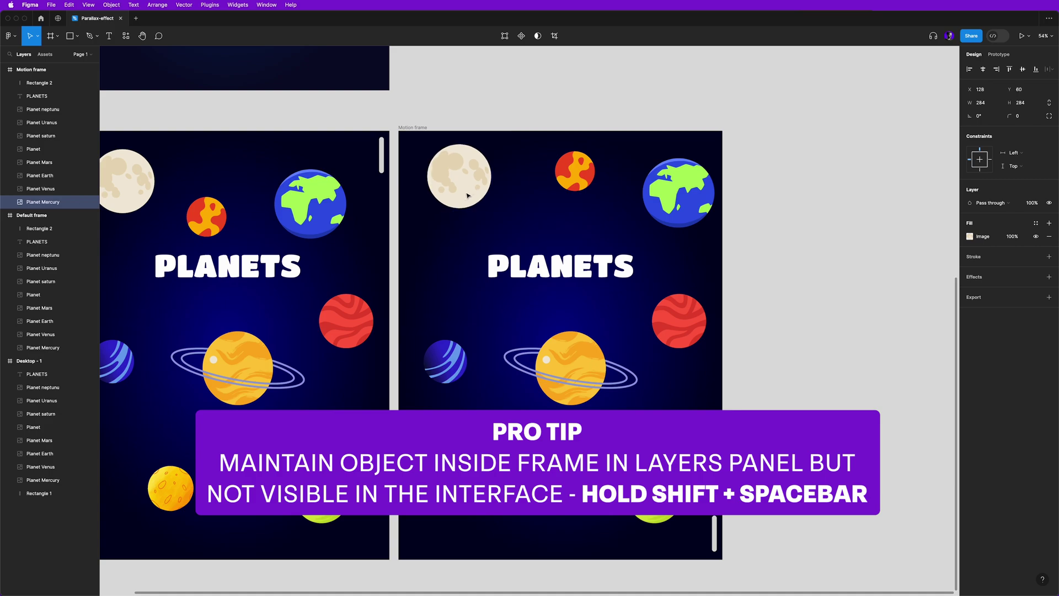
pyautogui.moveTo(467, 195); pyautogui.dragTo(466, 99)
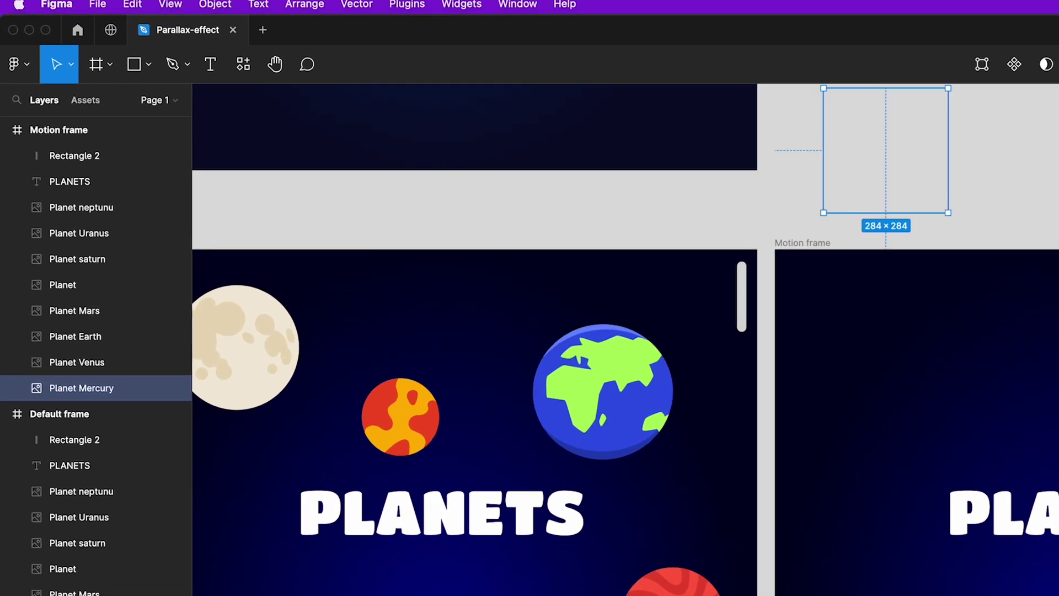
# - Move Neptune, Saturn, the orange moon, green planet and Earth upward, pushing small Mars out of view
pyautogui.click(83, 207)
pyautogui.moveTo(862, 590); pyautogui.dragTo(862, 461)
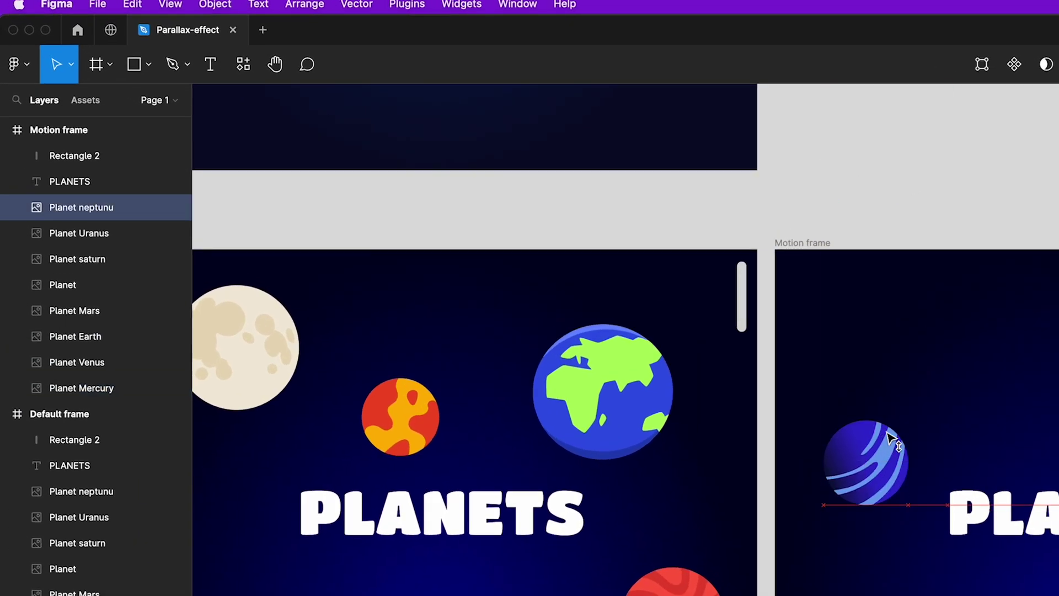
pyautogui.moveTo(628, 394); pyautogui.dragTo(553, 310)
pyautogui.moveTo(678, 320); pyautogui.dragTo(678, 267)
pyautogui.moveTo(503, 488); pyautogui.dragTo(560, 342)
pyautogui.moveTo(654, 496); pyautogui.dragTo(631, 347)
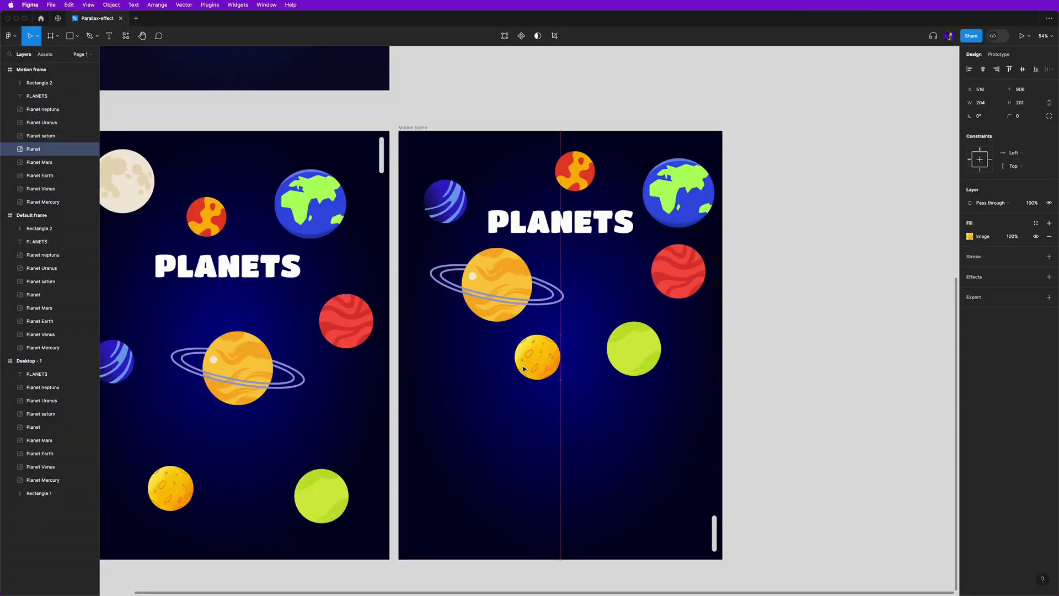
pyautogui.moveTo(561, 343); pyautogui.dragTo(537, 363)
pyautogui.moveTo(496, 284); pyautogui.dragTo(500, 255)
pyautogui.click(445, 174)
pyautogui.moveTo(691, 208); pyautogui.dragTo(691, 170)
pyautogui.moveTo(574, 171); pyautogui.dragTo(575, 99)
pyautogui.moveTo(538, 364); pyautogui.dragTo(527, 362)
pyautogui.moveTo(645, 350); pyautogui.dragTo(617, 311)
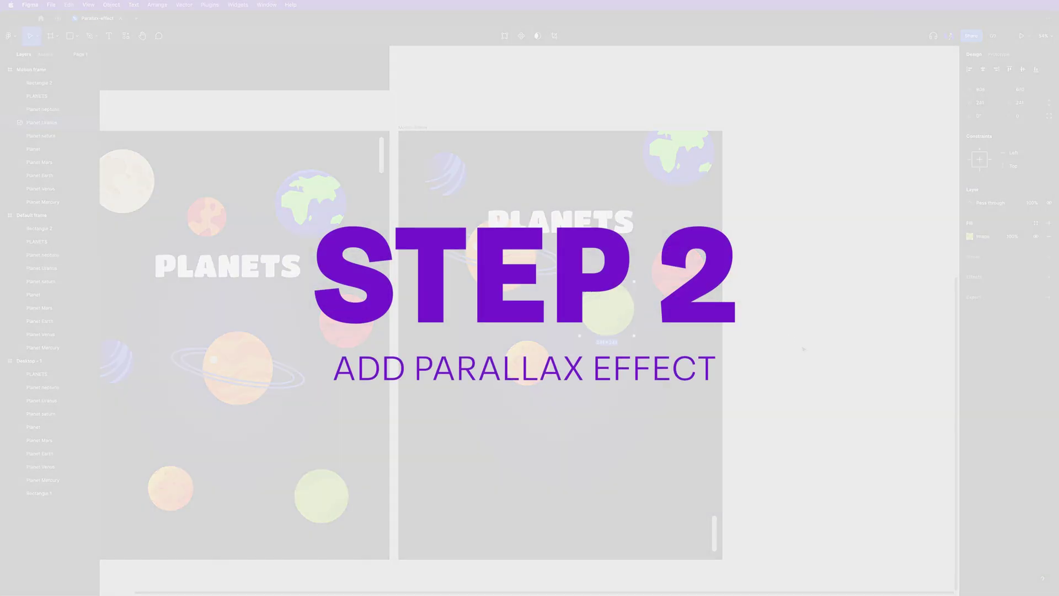
# - Set the height of both Default frame and Motion frame to 900
pyautogui.click(797, 349)
pyautogui.scroll(-3, 764, 367)
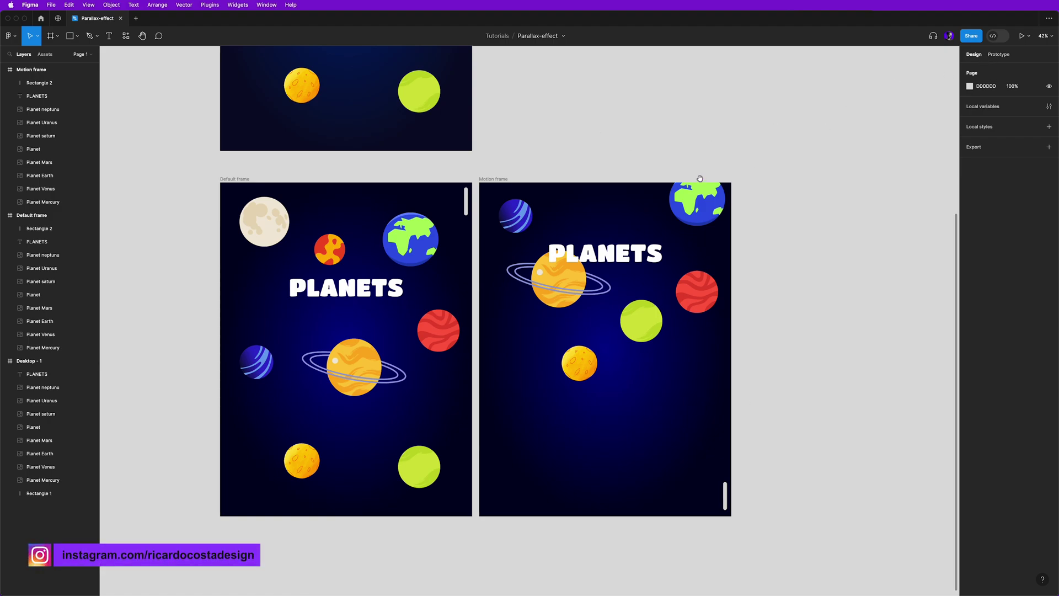
pyautogui.hscroll(-3, 699, 178)
pyautogui.click(543, 160)
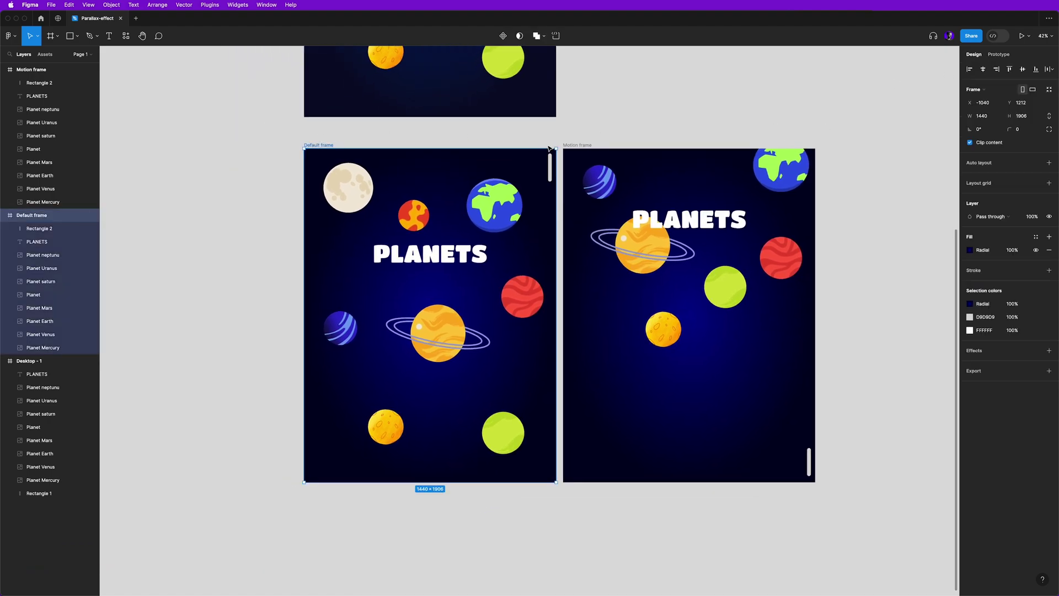
pyautogui.keyDown('shift'); pyautogui.click(585, 147); pyautogui.keyUp('shift')
pyautogui.click(1030, 118)
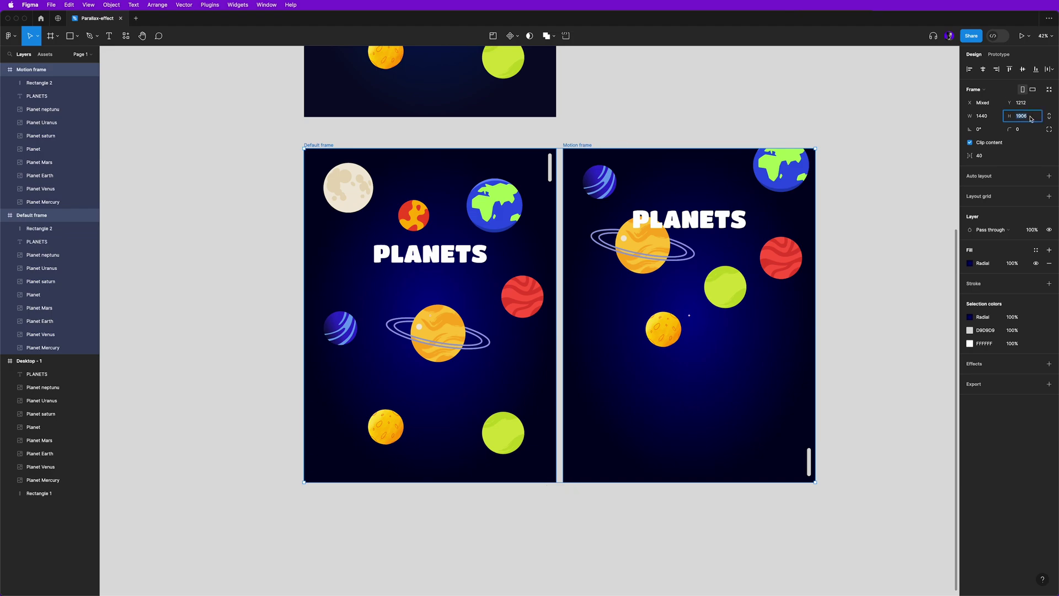
pyautogui.write('900')
pyautogui.press('Return')
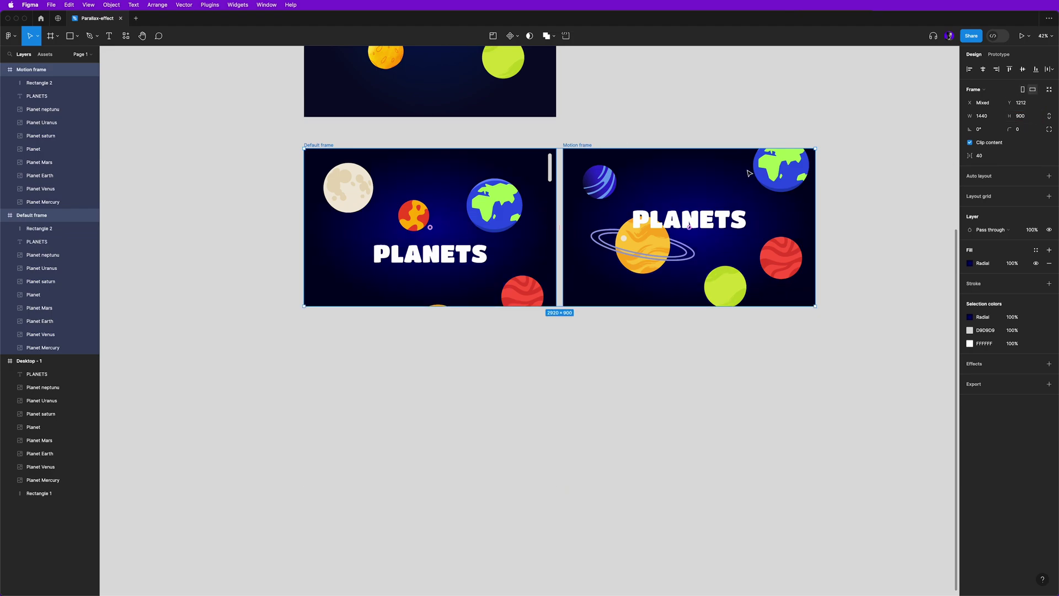
pyautogui.click(660, 101)
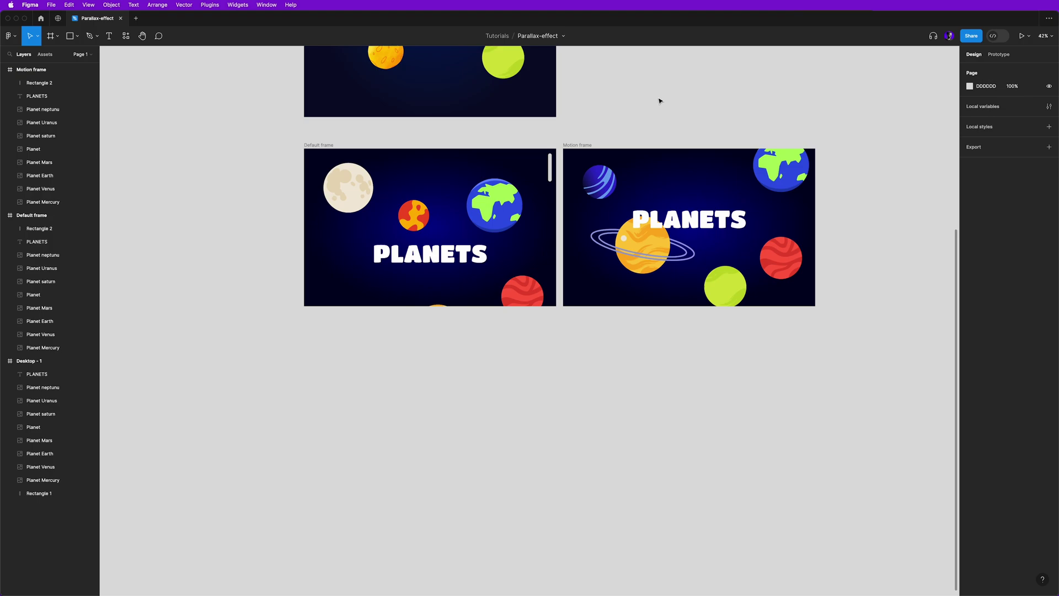
# - Make Default frame the starting point of a prototype flow
pyautogui.click(328, 145)
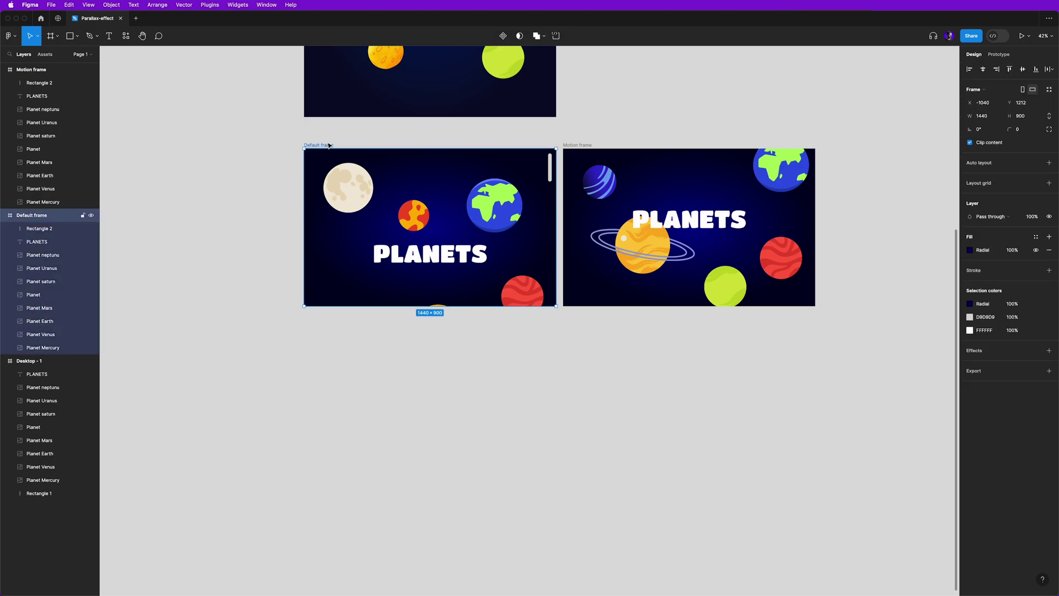
pyautogui.click(997, 54)
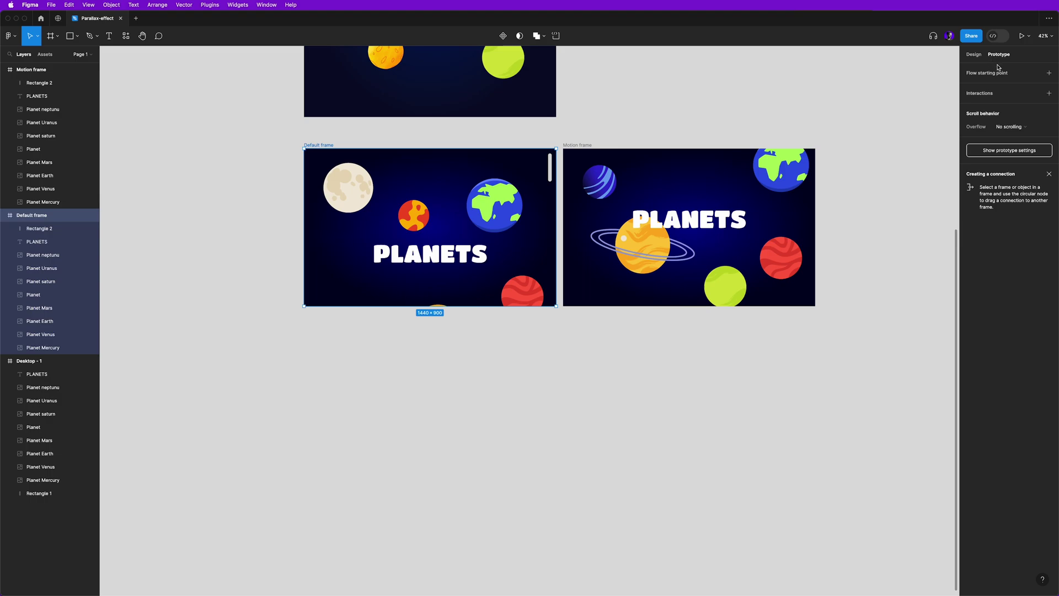
pyautogui.click(1049, 73)
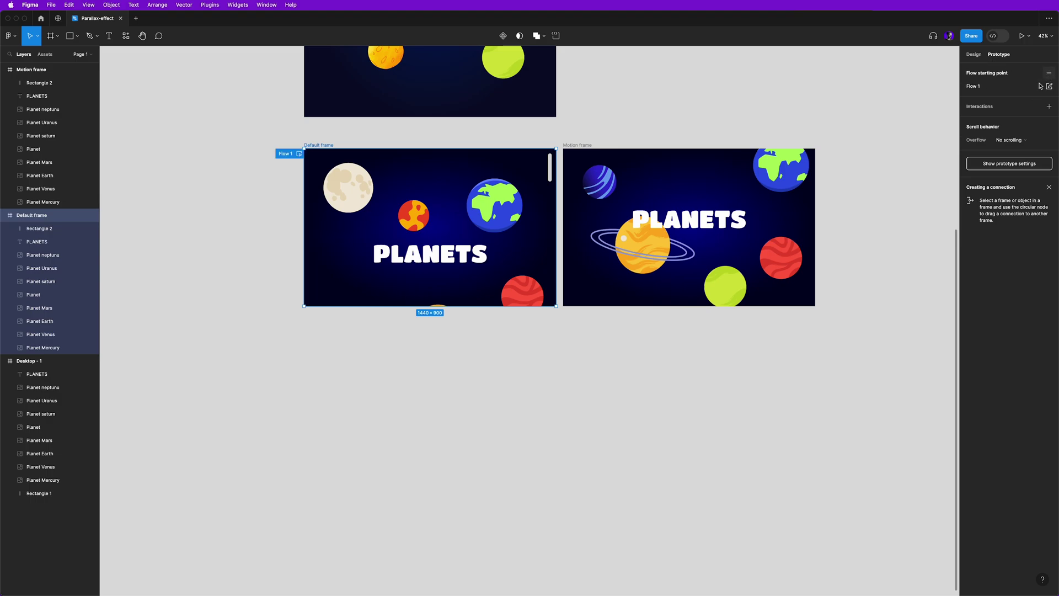
# - Link Default frame's scrollbar bar to Motion frame with an On drag trigger
pyautogui.click(550, 169)
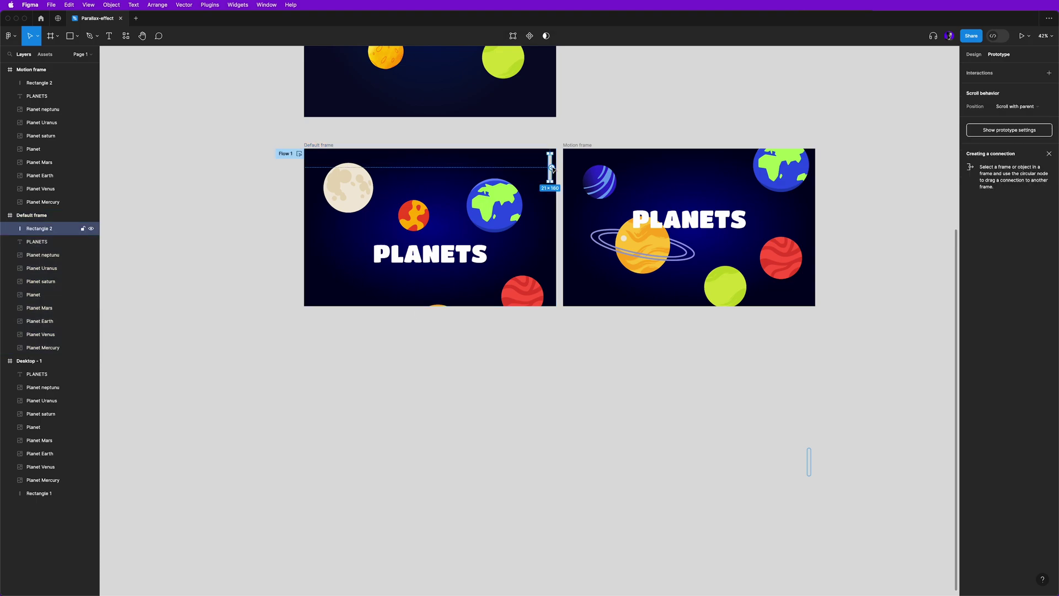
pyautogui.moveTo(552, 169); pyautogui.dragTo(643, 191)
pyautogui.moveTo(703, 206); pyautogui.dragTo(703, 205)
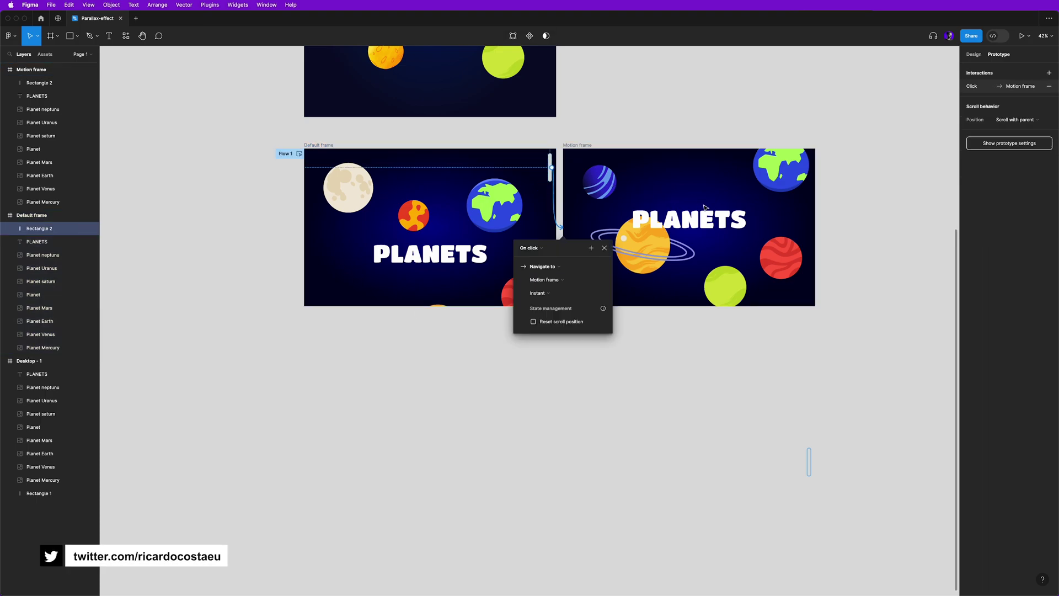
pyautogui.click(543, 249)
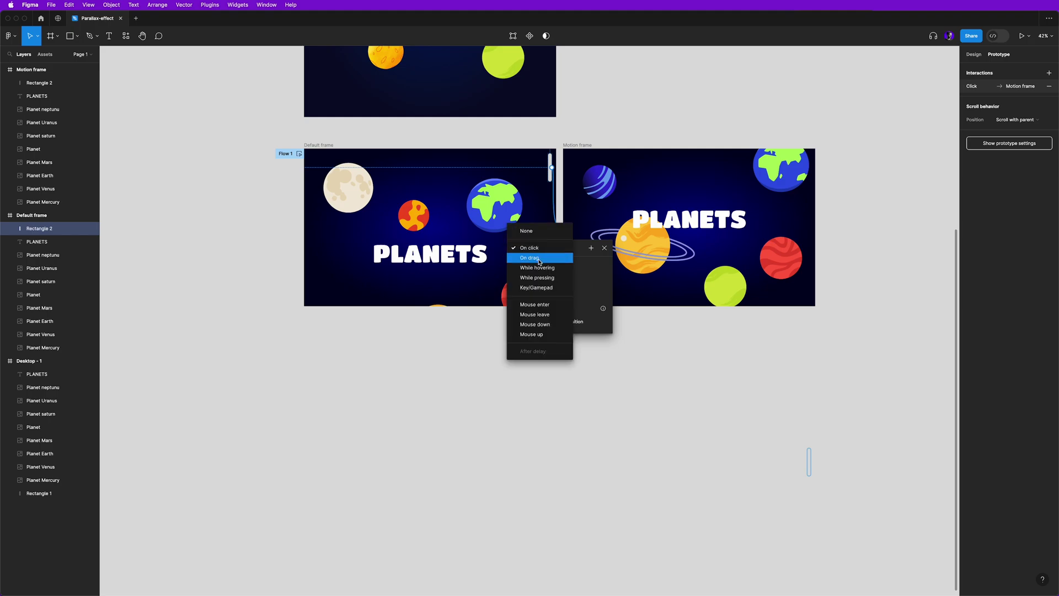
pyautogui.click(539, 260)
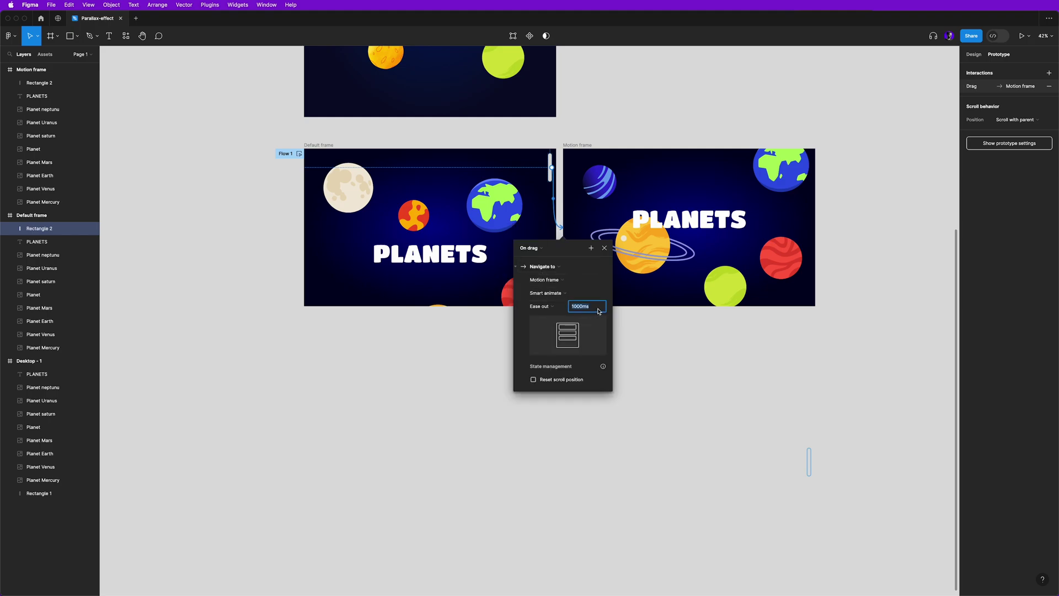
pyautogui.click(797, 338)
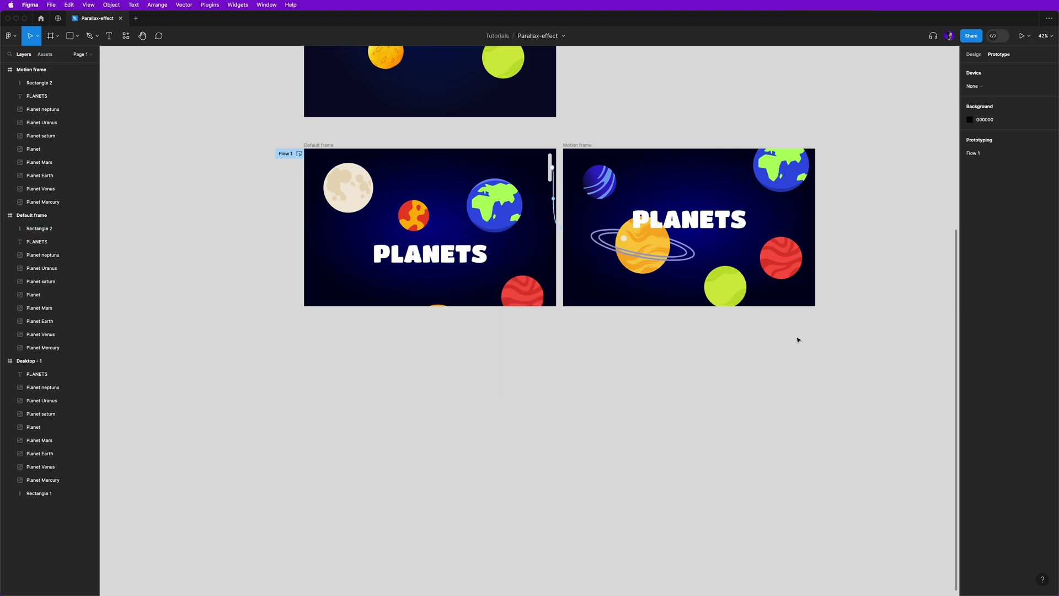
# - Link Motion frame's scrollbar bar back to Default frame with an On drag trigger
pyautogui.click(578, 146)
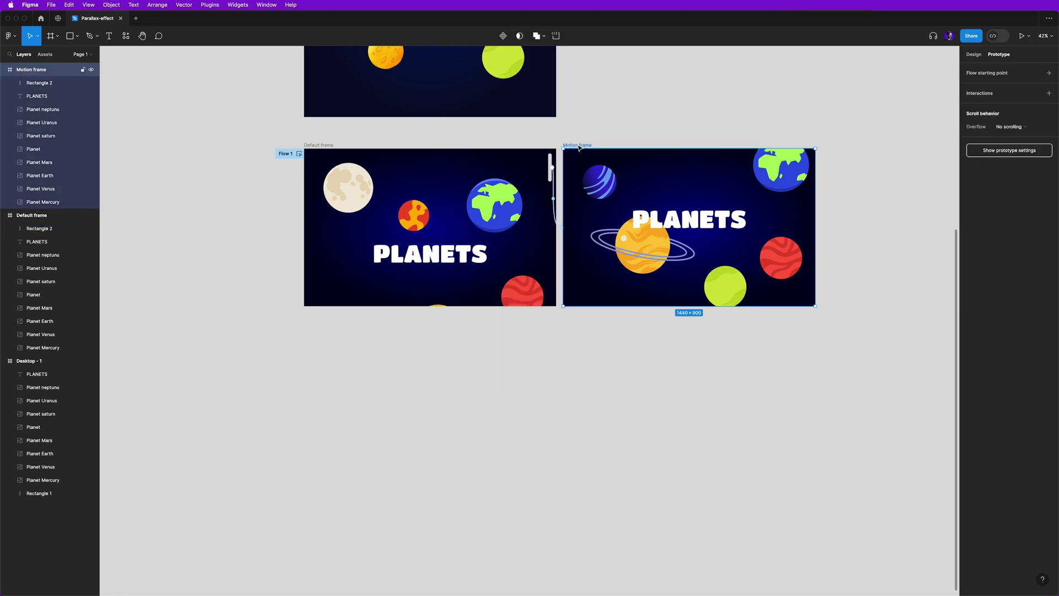
pyautogui.click(54, 82)
pyautogui.moveTo(809, 466); pyautogui.dragTo(520, 236)
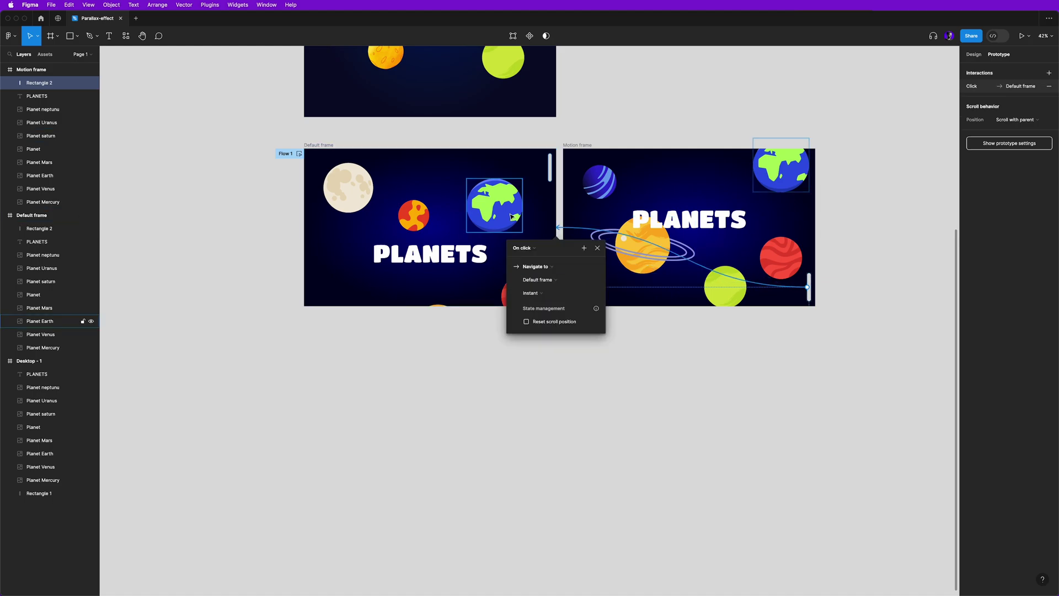
pyautogui.click(527, 248)
pyautogui.click(524, 257)
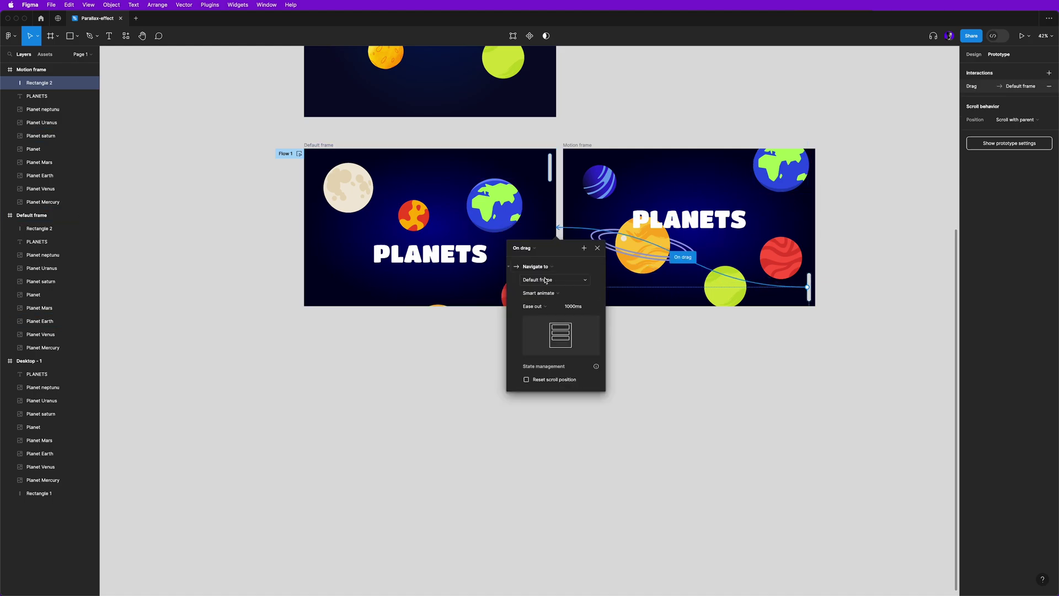
pyautogui.click(806, 398)
# - Open the dropdown beside the Play button to show the Present and Preview choices
pyautogui.click(1026, 36)
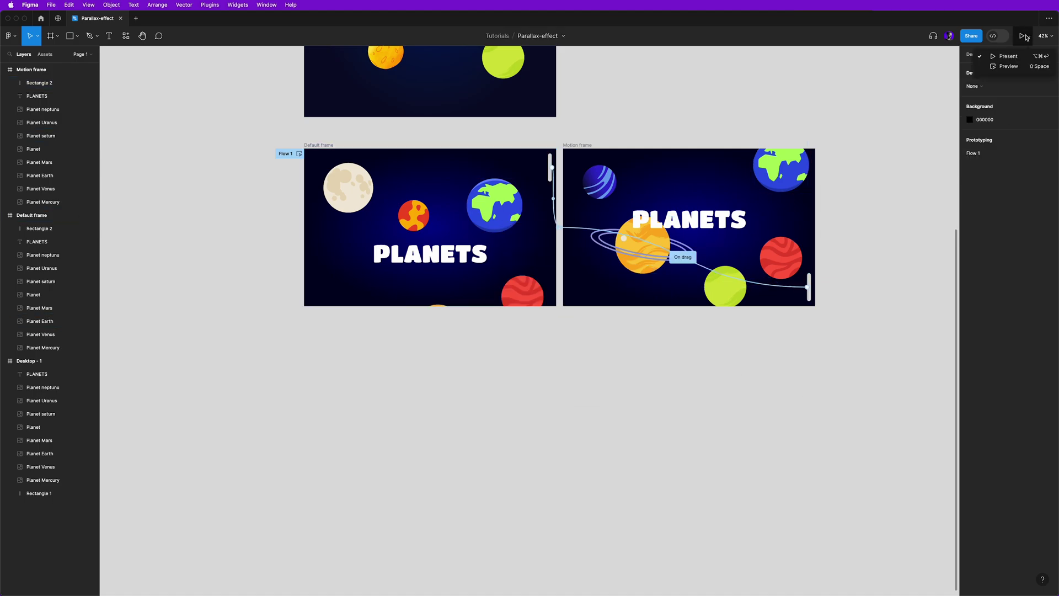